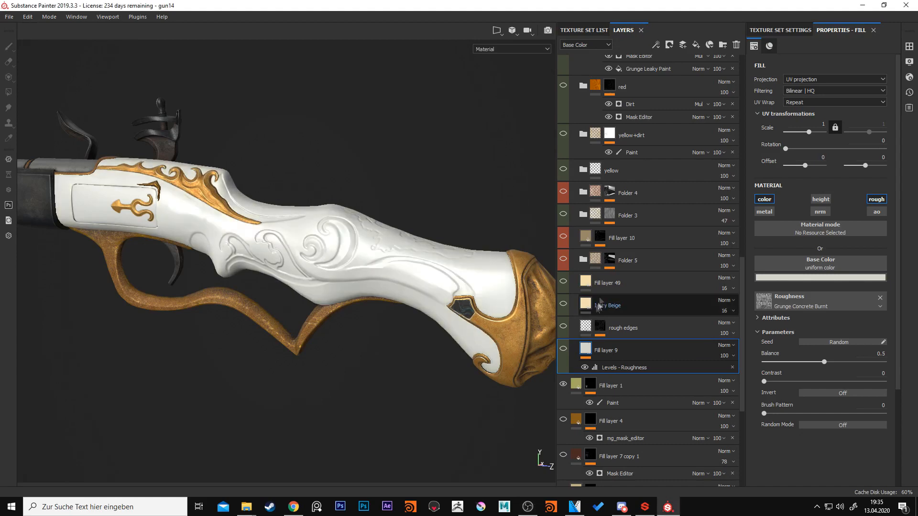
# Turn on Fill layer 9 at the base of the ivory folder and open its roughness Levels effect.
pyautogui.scroll(5, 646, 256)
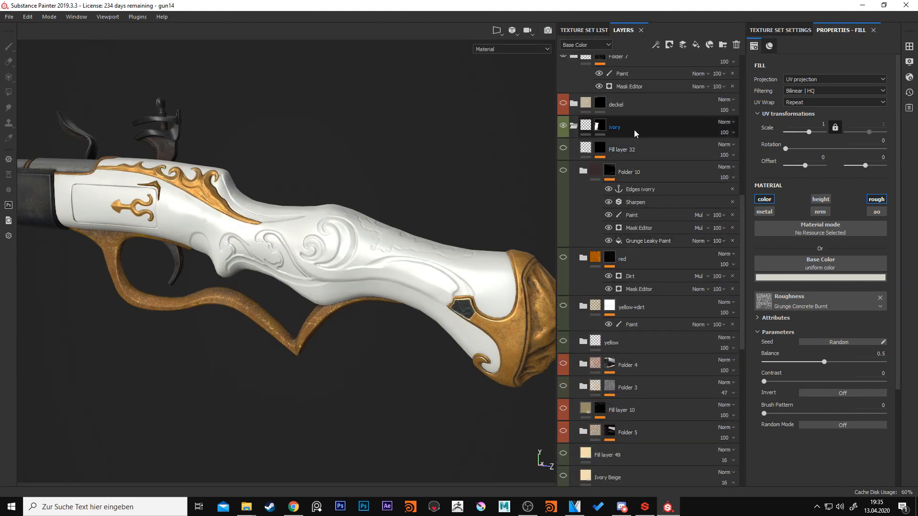
pyautogui.click(633, 130)
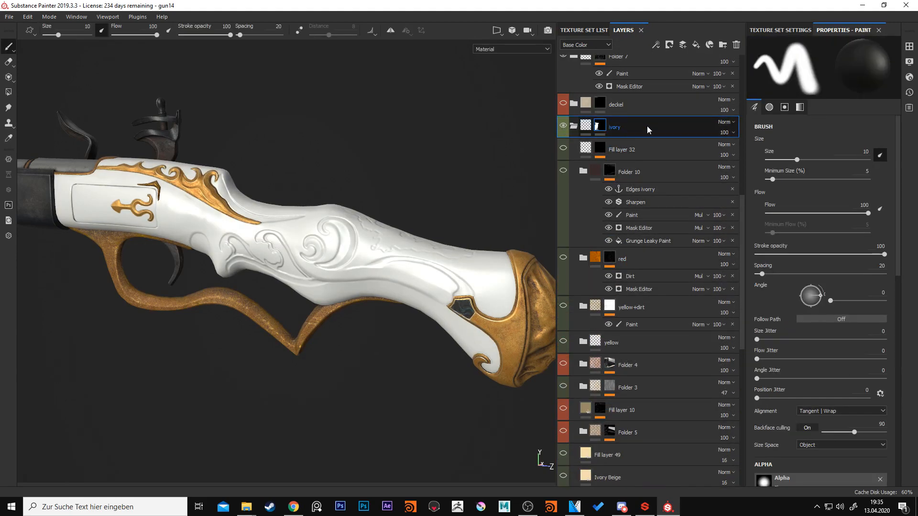
pyautogui.scroll(-5, 648, 239)
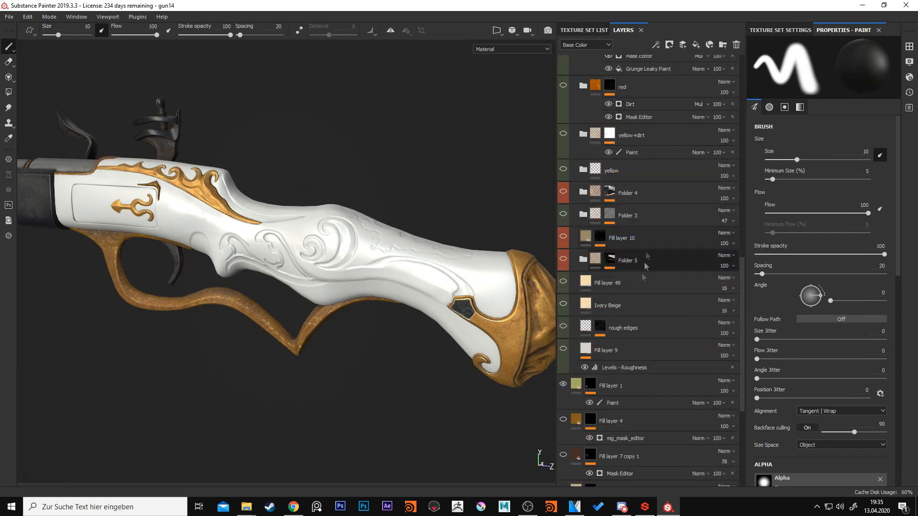
pyautogui.click(650, 349)
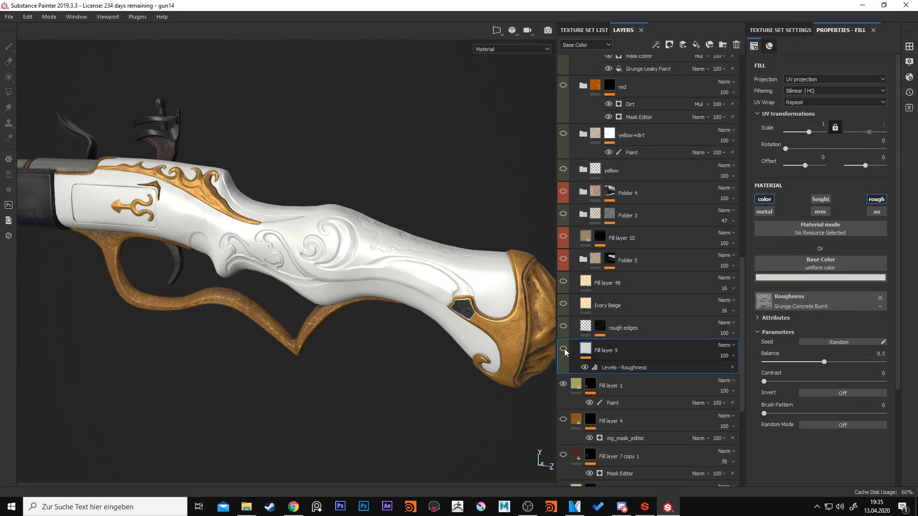
pyautogui.click(564, 348)
pyautogui.moveTo(588, 357)
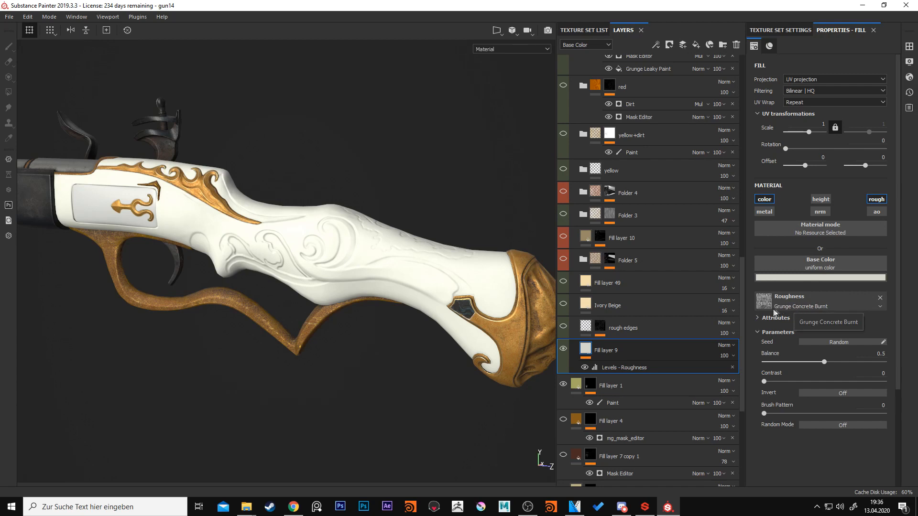
pyautogui.click(640, 367)
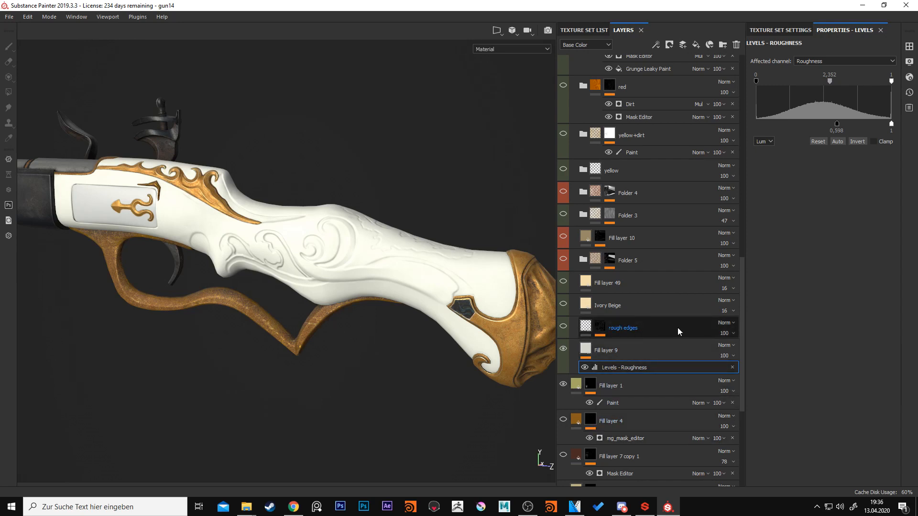
# Turn on the rough edges layer and display its mask on the gun stock.
pyautogui.click(625, 334)
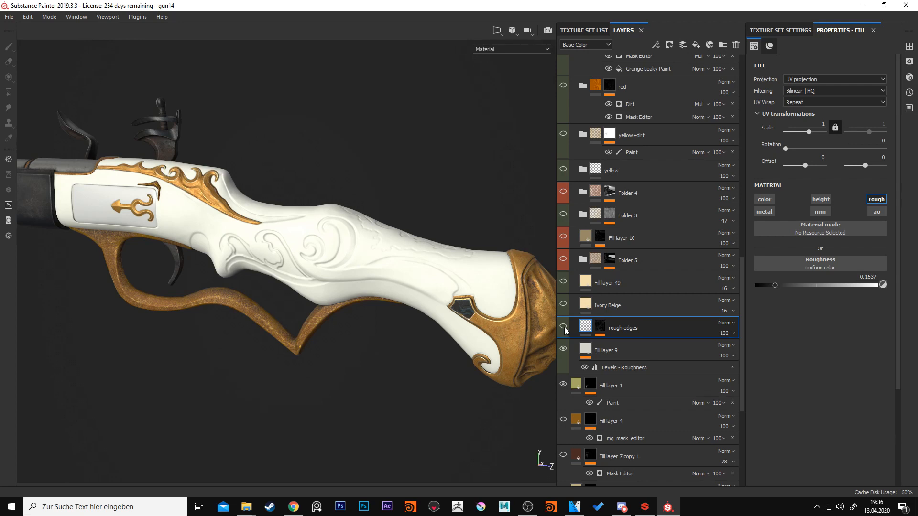
pyautogui.click(600, 327)
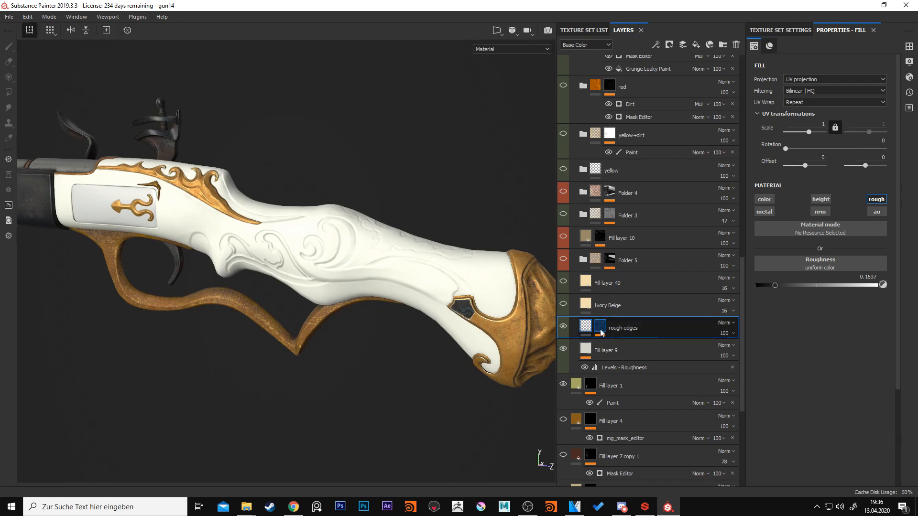
pyautogui.moveTo(601, 333)
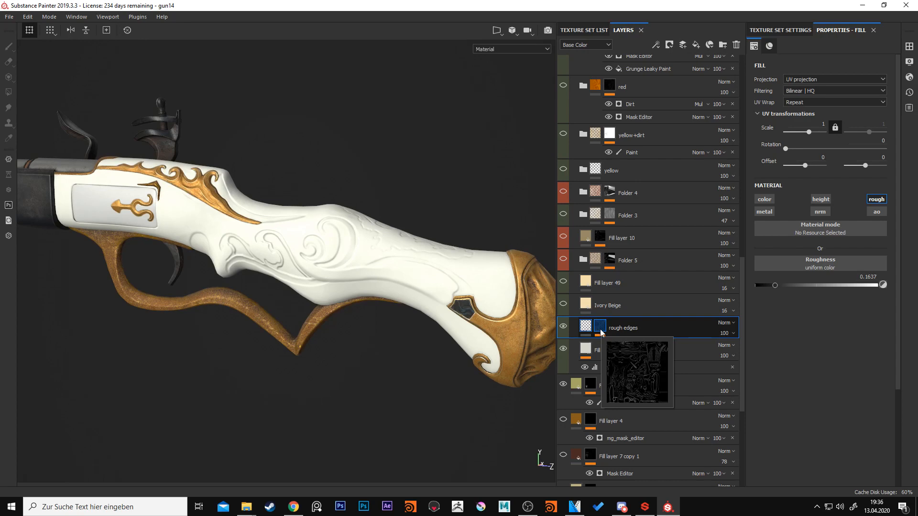
pyautogui.keyDown('alt'); pyautogui.click(600, 330); pyautogui.keyUp('alt')
pyautogui.scroll(3, 206, 205)
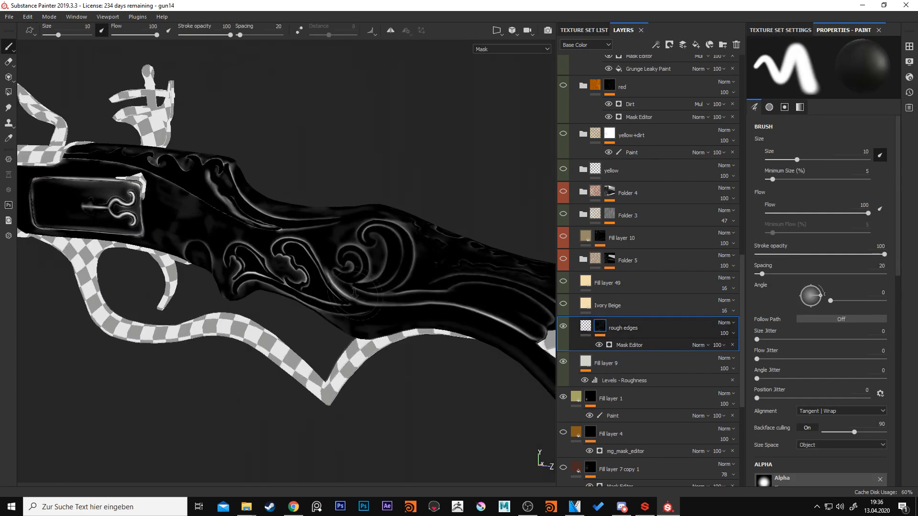
pyautogui.moveTo(383, 282)
pyautogui.keyDown('alt'); pyautogui.mouseDown()
pyautogui.moveTo(357, 282)
pyautogui.moveTo(383, 315)
pyautogui.moveTo(354, 167)
pyautogui.moveTo(358, 211)
pyautogui.moveTo(350, 186)
pyautogui.mouseUp(); pyautogui.keyUp('alt')
# Examine the rough edges layer's roughness fill and the Curvature settings of its Mask Editor generator.
pyautogui.click(584, 330)
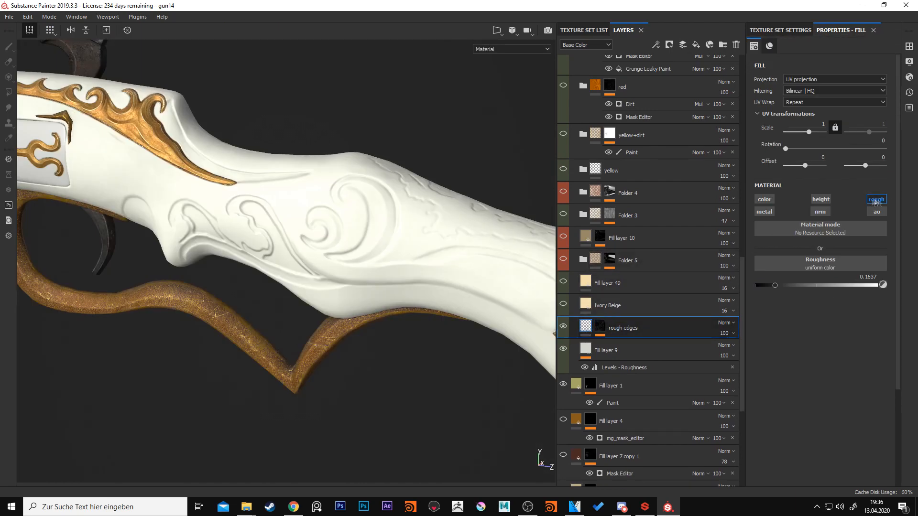
pyautogui.click(603, 326)
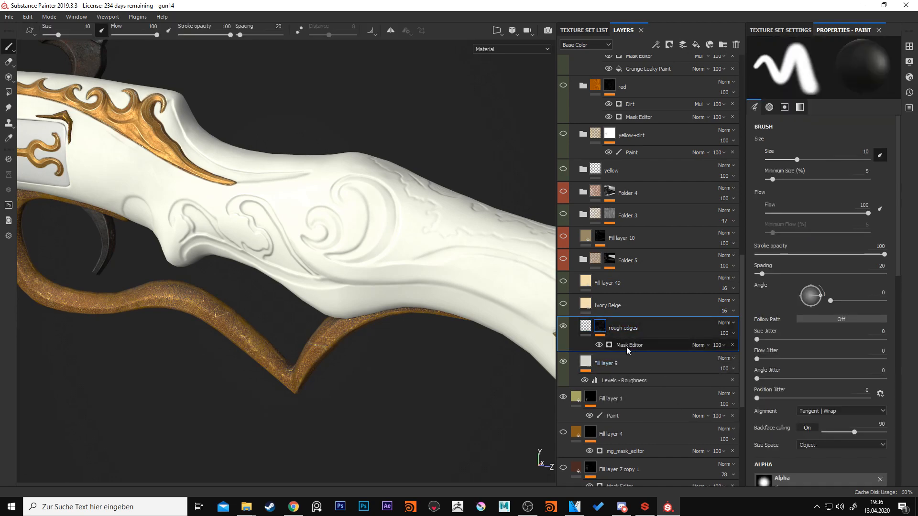
pyautogui.click(627, 346)
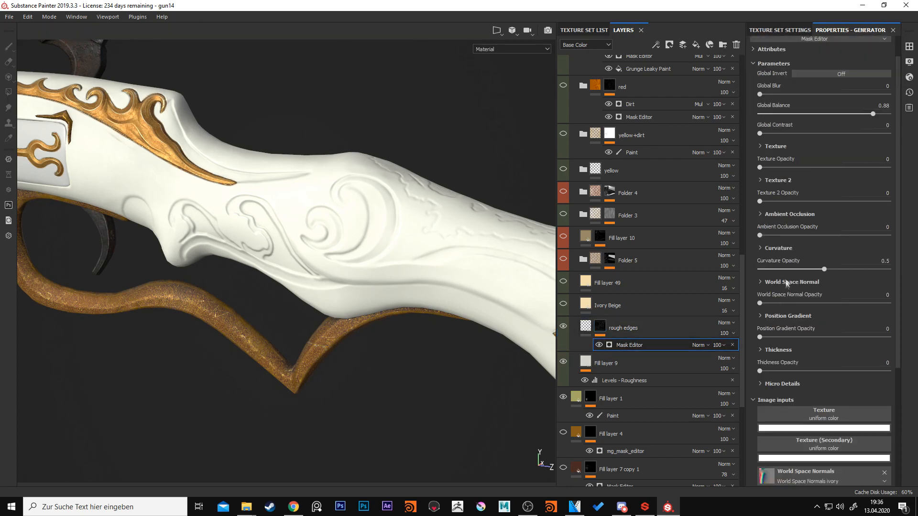
pyautogui.click(761, 248)
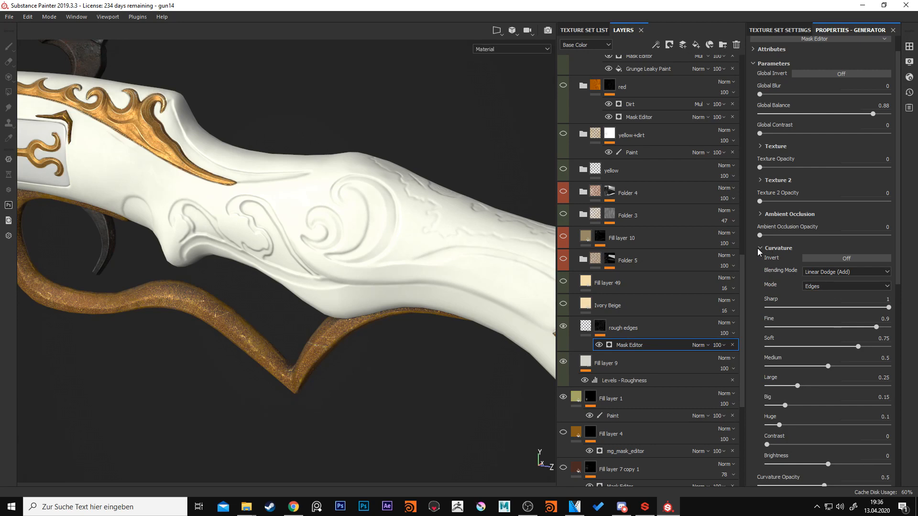
# Delete the Ivory Beige layer and turn on Fill layer 49.
pyautogui.click(645, 303)
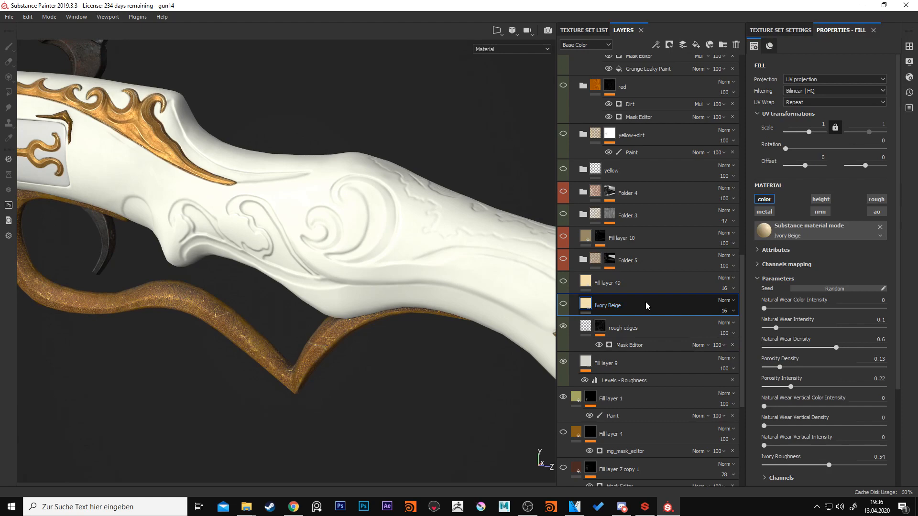
pyautogui.press('Delete')
pyautogui.click(644, 281)
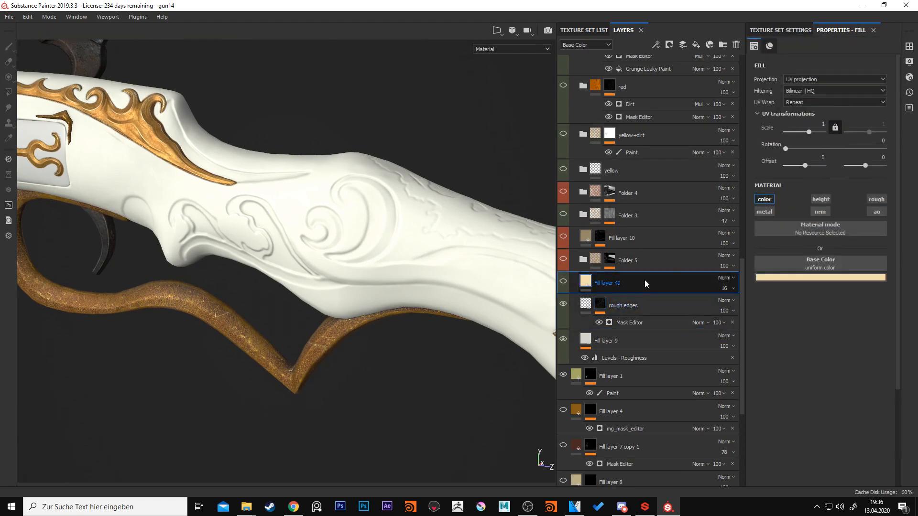
pyautogui.click(562, 281)
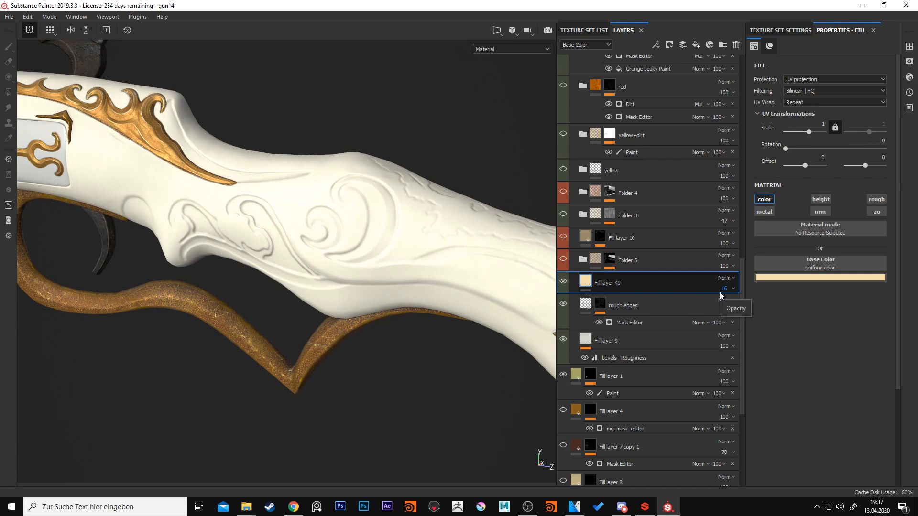
# Turn on Folder 3 and the yellow folder, and expand the yellow folder to show its fill layers.
pyautogui.scroll(1, 662, 285)
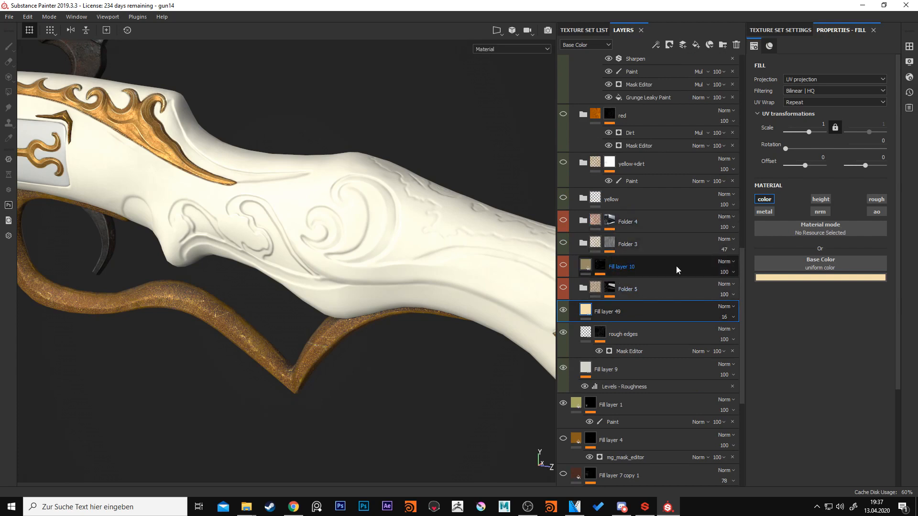
pyautogui.click(672, 240)
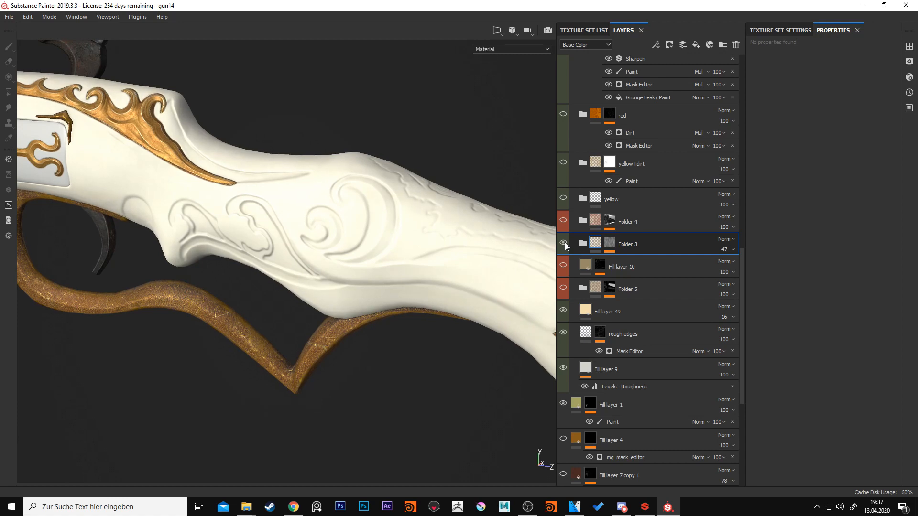
pyautogui.scroll(1, 652, 262)
pyautogui.click(649, 222)
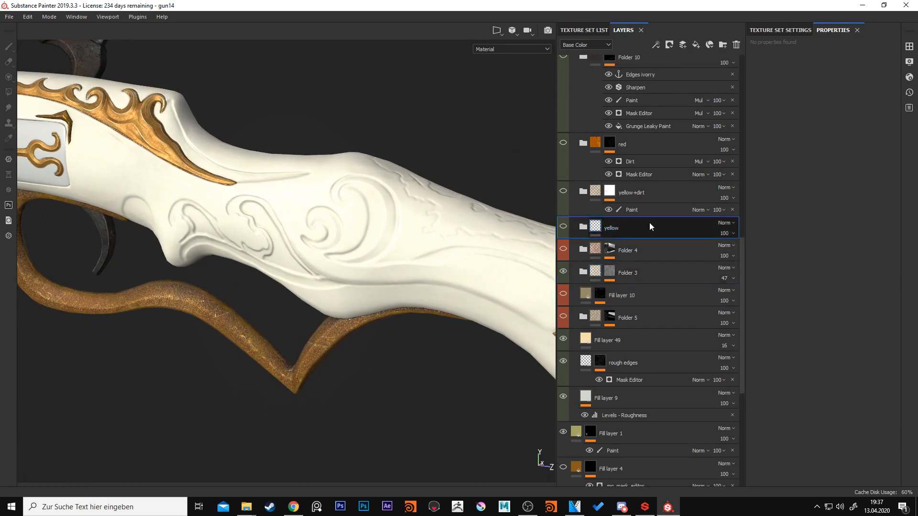
pyautogui.click(582, 228)
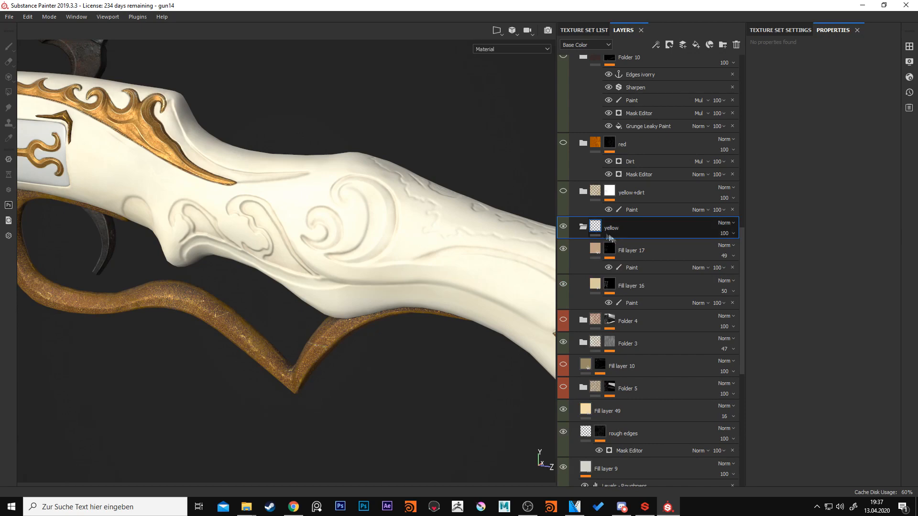
# Examine Fill layer 16's material channels and display its painted mask on the stock.
pyautogui.click(594, 285)
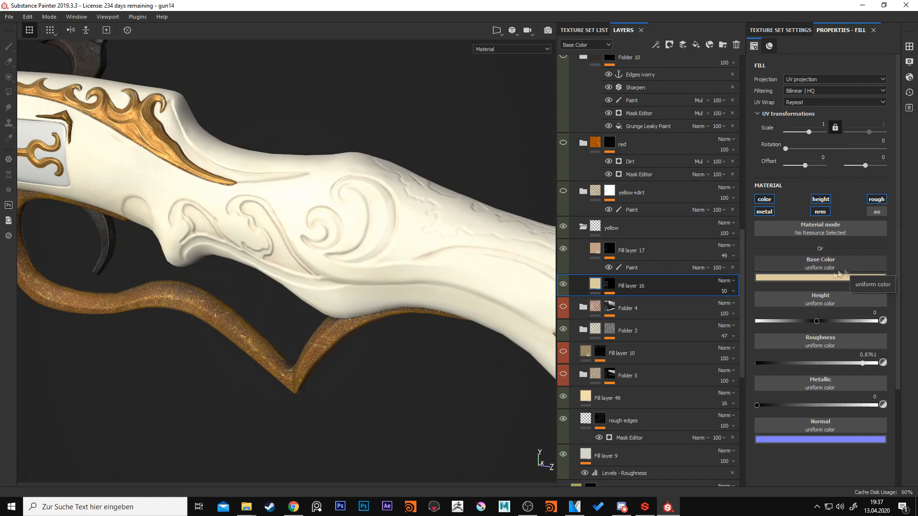
pyautogui.click(610, 286)
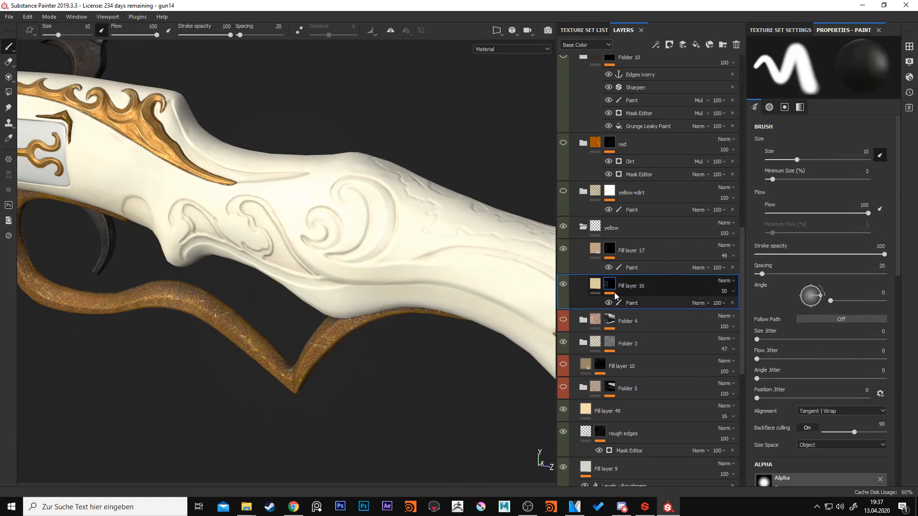
pyautogui.keyDown('alt'); pyautogui.click(610, 286); pyautogui.keyUp('alt')
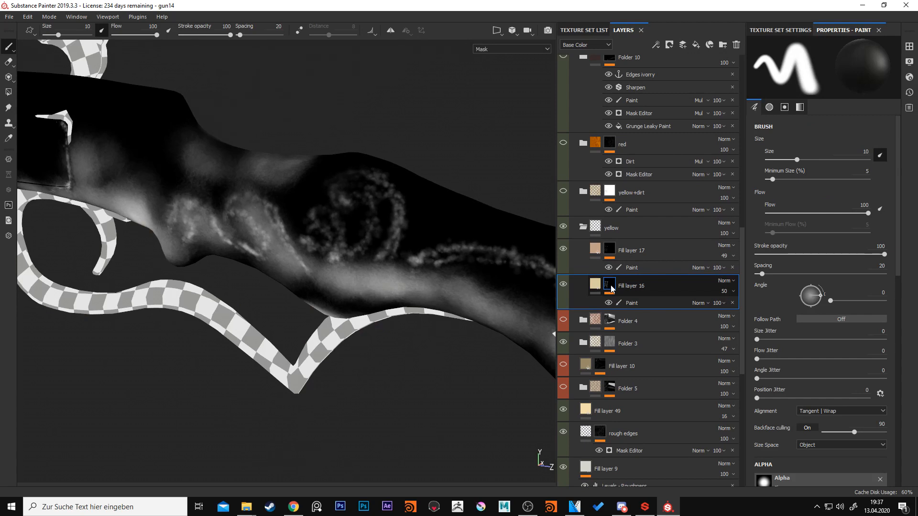
# Examine Fill layer 17's material channels and display its painted mask around the carved ornaments.
pyautogui.click(611, 249)
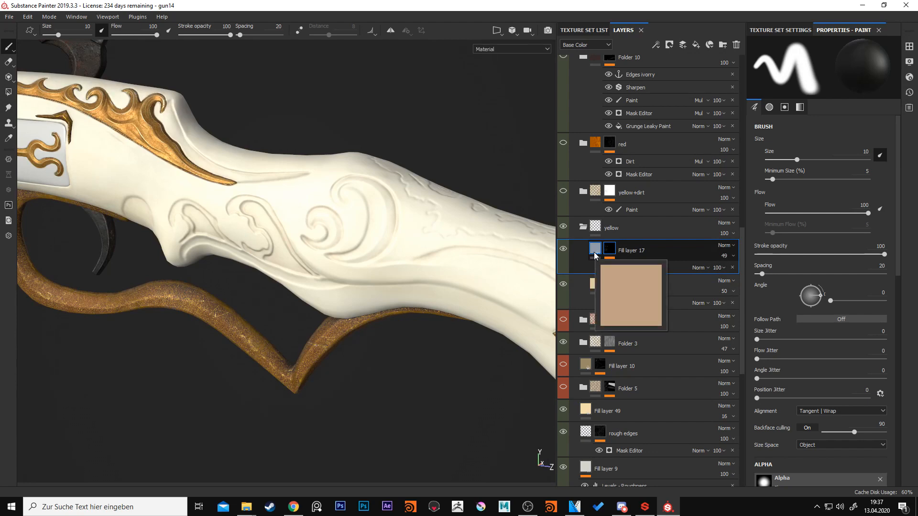
pyautogui.click(595, 250)
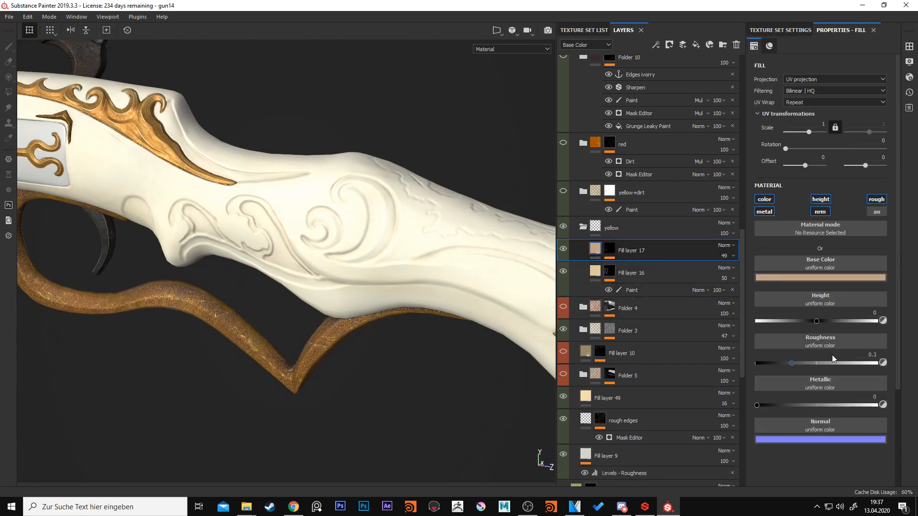
pyautogui.click(612, 251)
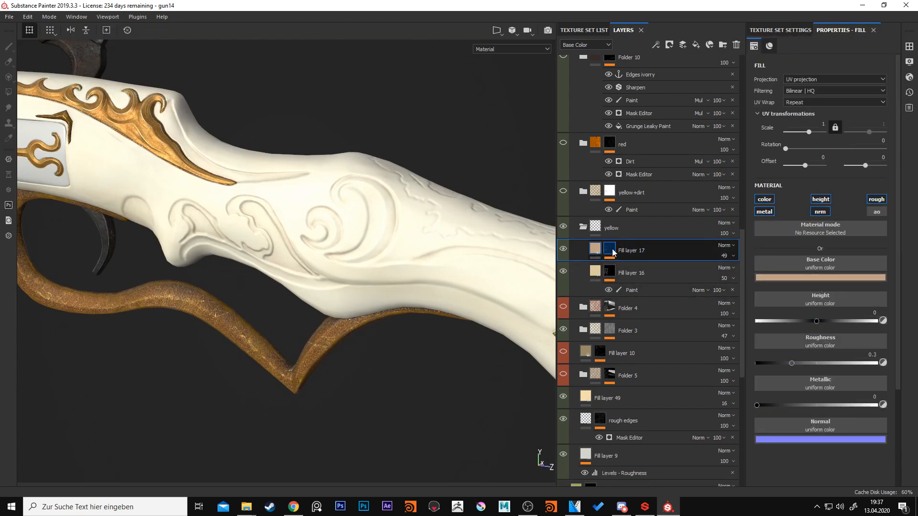
pyautogui.press('1')
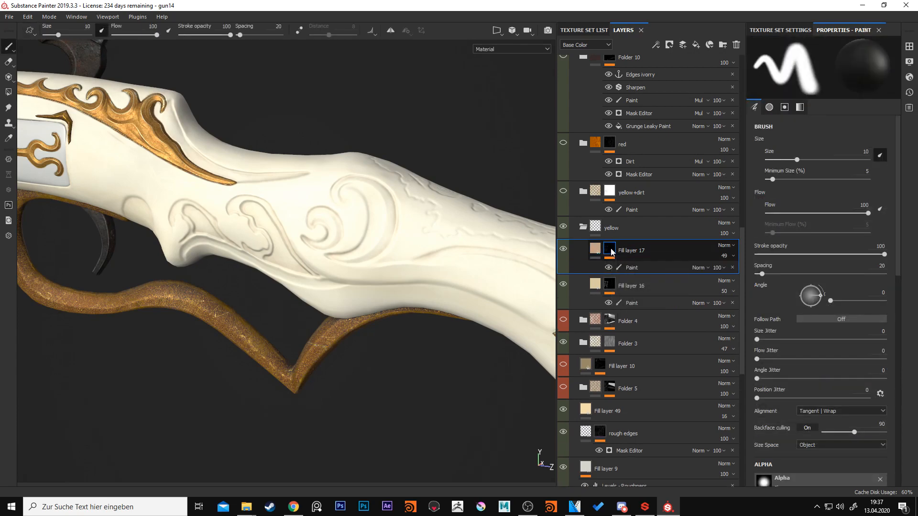
pyautogui.keyDown('alt'); pyautogui.click(611, 252); pyautogui.keyUp('alt')
pyautogui.keyDown('alt'); pyautogui.moveTo(422, 199); pyautogui.dragTo(246, 276); pyautogui.keyUp('alt')
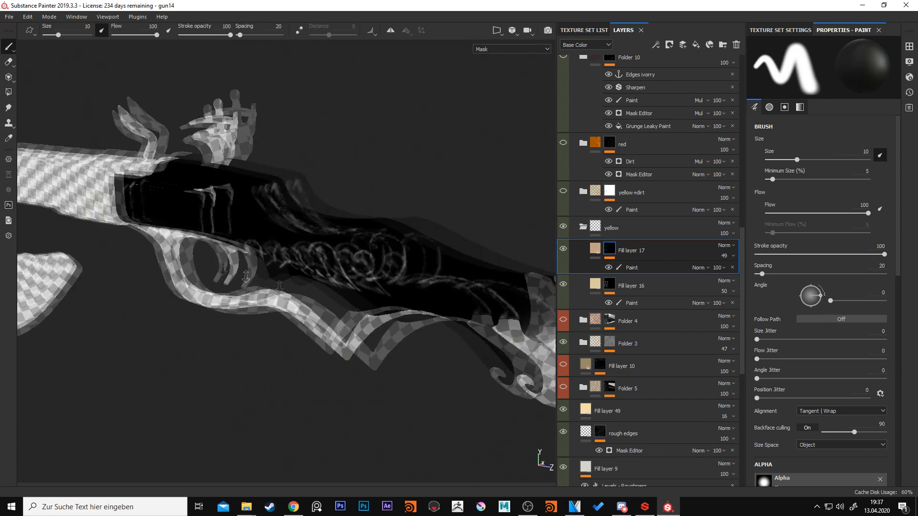
pyautogui.keyDown('alt'); pyautogui.moveTo(246, 276); pyautogui.dragTo(409, 262, button='right'); pyautogui.keyUp('alt')
pyautogui.keyDown('alt'); pyautogui.moveTo(409, 263); pyautogui.dragTo(227, 256, button='middle'); pyautogui.keyUp('alt')
pyautogui.keyDown('alt'); pyautogui.moveTo(227, 257); pyautogui.dragTo(426, 289, button='right'); pyautogui.keyUp('alt')
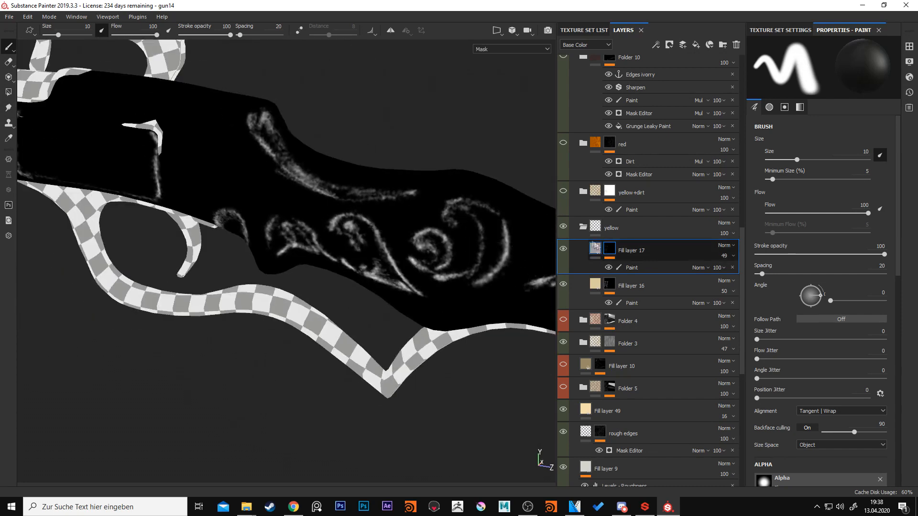
# Collapse the yellow folder, return to the material view, and turn on the yellow+dirt folder to inspect the carved stock.
pyautogui.click(583, 228)
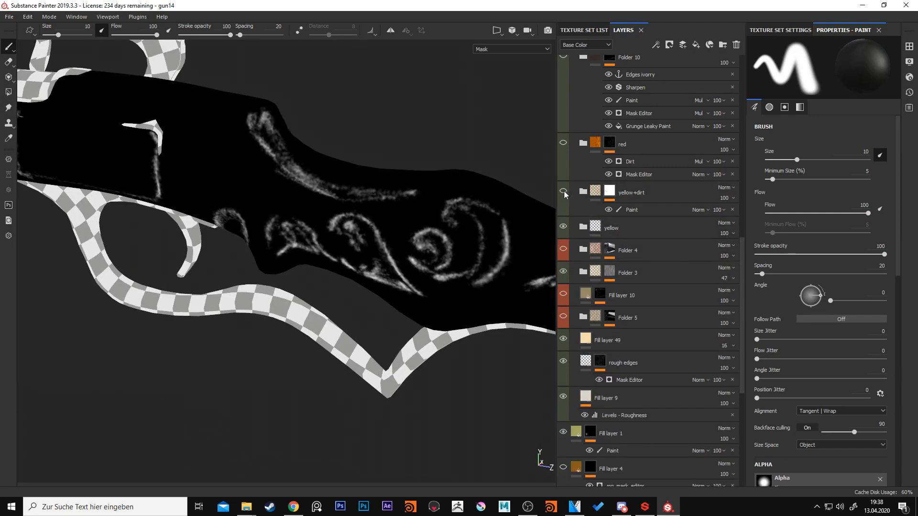
pyautogui.click(594, 227)
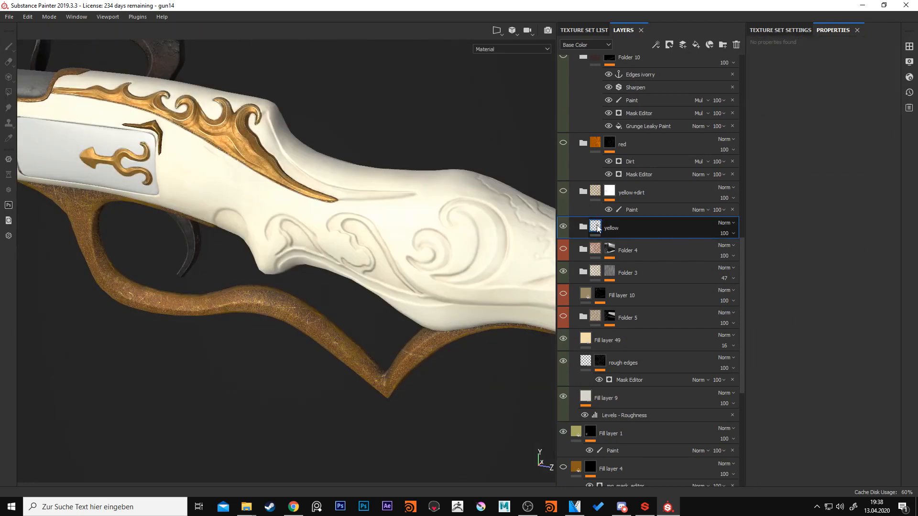
pyautogui.keyDown('alt'); pyautogui.moveTo(446, 257); pyautogui.dragTo(497, 239); pyautogui.keyUp('alt')
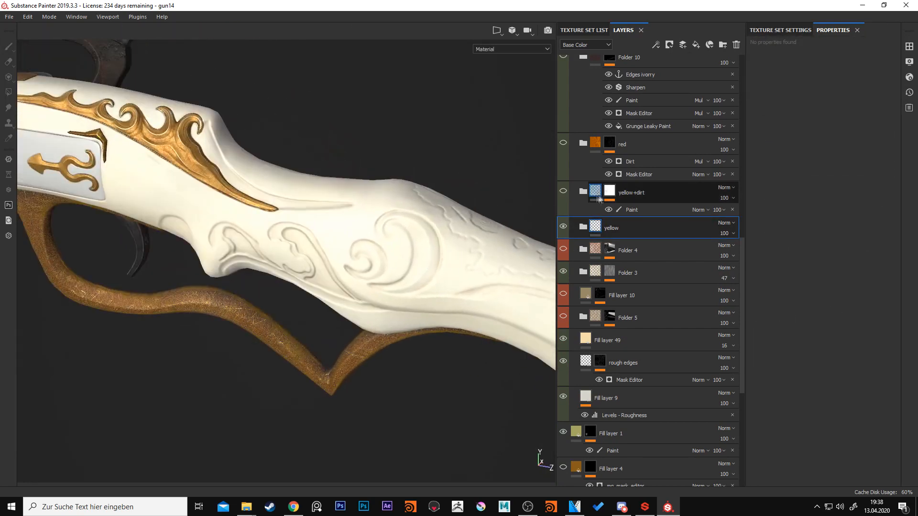
pyautogui.click(563, 191)
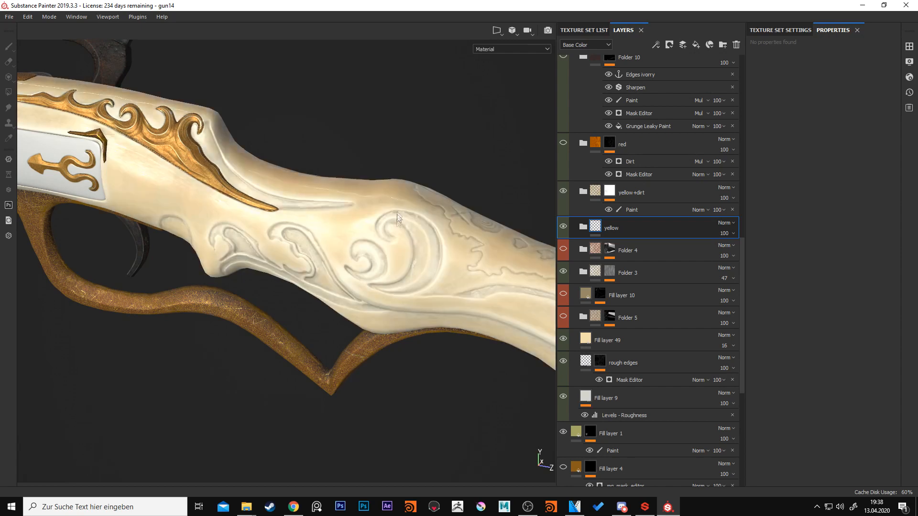
pyautogui.keyDown('alt'); pyautogui.moveTo(433, 260); pyautogui.dragTo(536, 218); pyautogui.keyUp('alt')
pyautogui.keyDown('alt'); pyautogui.moveTo(470, 213); pyautogui.dragTo(390, 152); pyautogui.keyUp('alt')
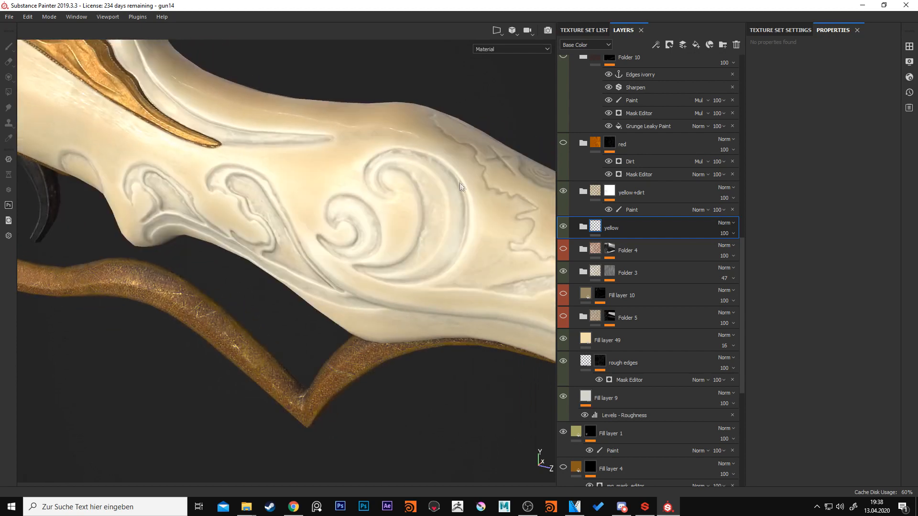
# Expand the yellow+dirt folder and Folder 11, and switch Folder 11 off and on to compare its effect on the carvings.
pyautogui.keyDown('alt'); pyautogui.moveTo(432, 279); pyautogui.dragTo(431, 206); pyautogui.keyUp('alt')
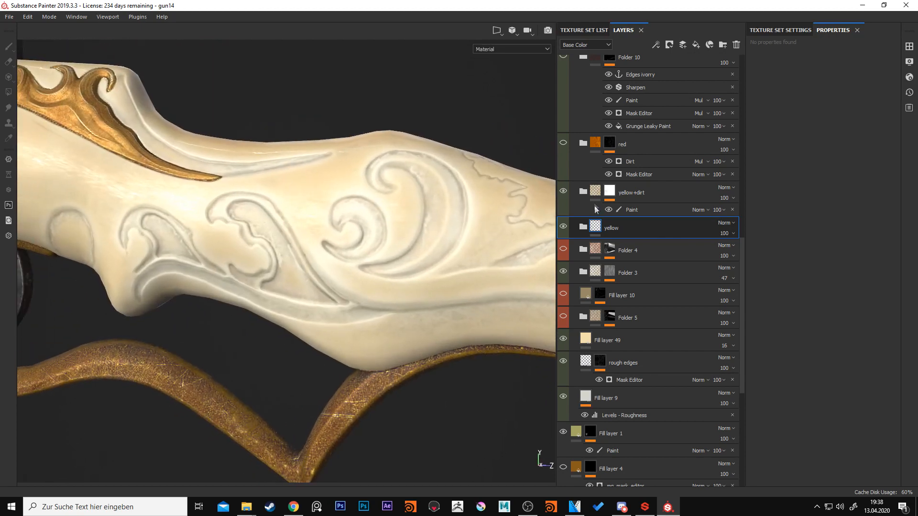
pyautogui.click(583, 192)
pyautogui.scroll(-1, 659, 296)
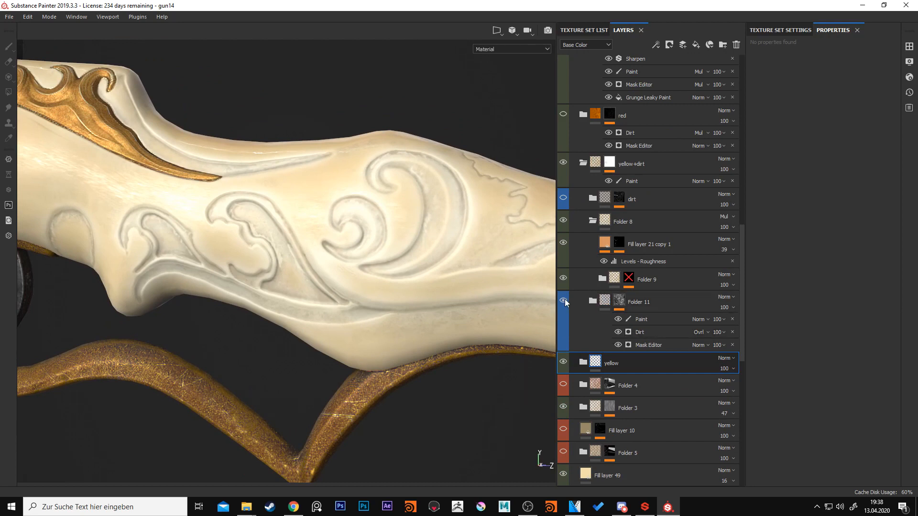
pyautogui.click(592, 300)
pyautogui.scroll(-1, 566, 276)
pyautogui.click(562, 273)
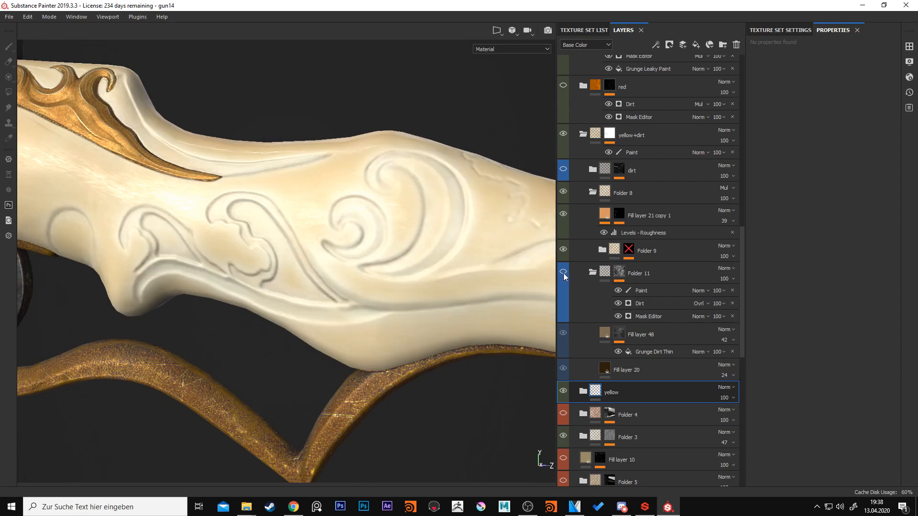
pyautogui.click(564, 273)
pyautogui.scroll(-1, 630, 285)
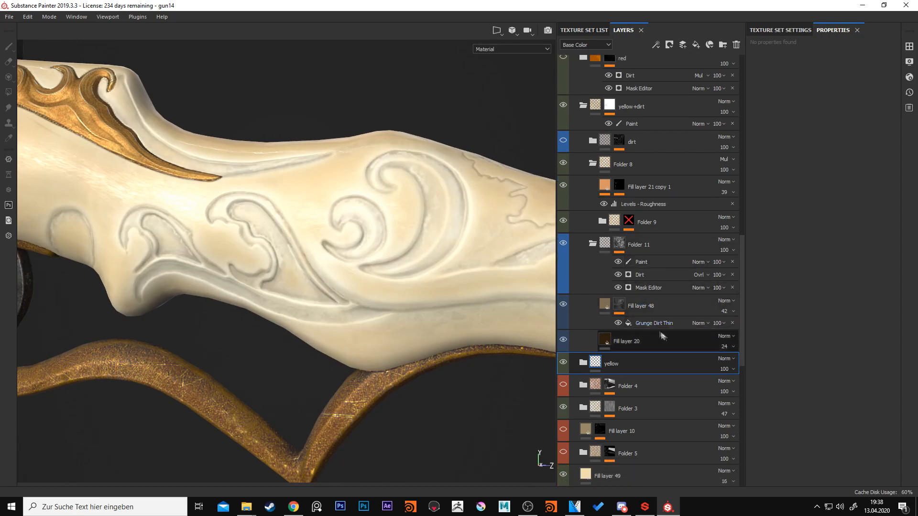
# Examine the material channels of Fill layer 20 and Fill layer 48, and Fill layer 48's Grunge Dirt Thin mask.
pyautogui.click(673, 339)
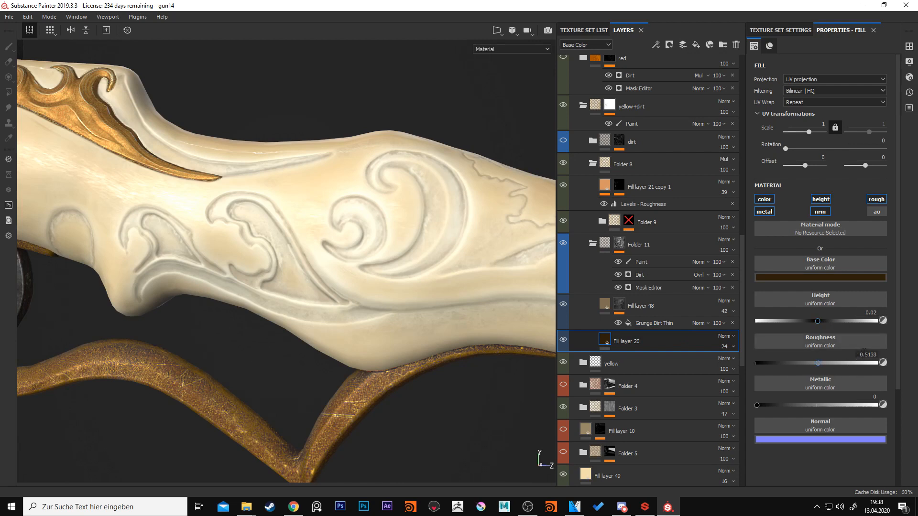
pyautogui.click(608, 304)
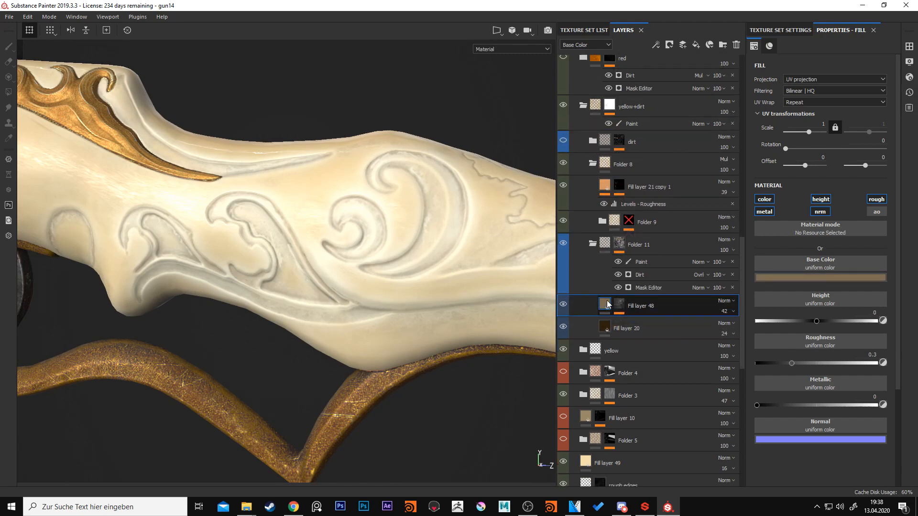
pyautogui.moveTo(608, 304)
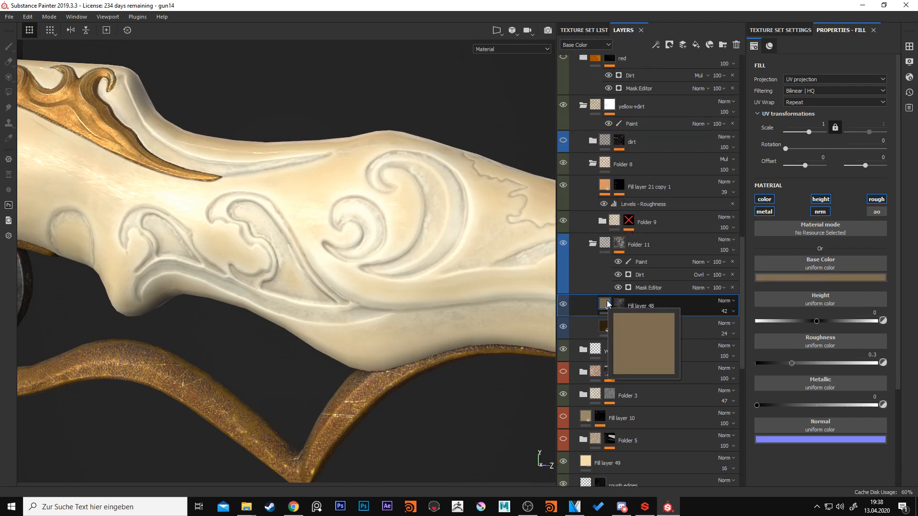
pyautogui.click(707, 334)
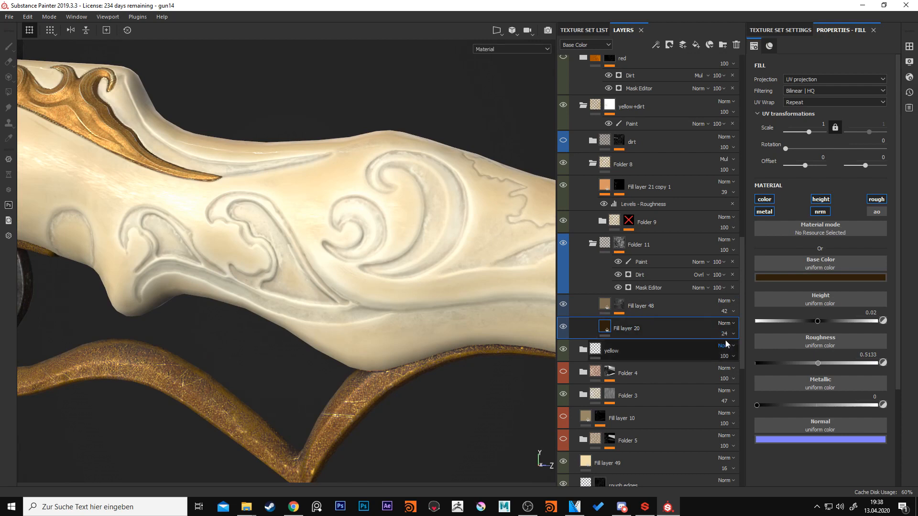
pyautogui.click(690, 309)
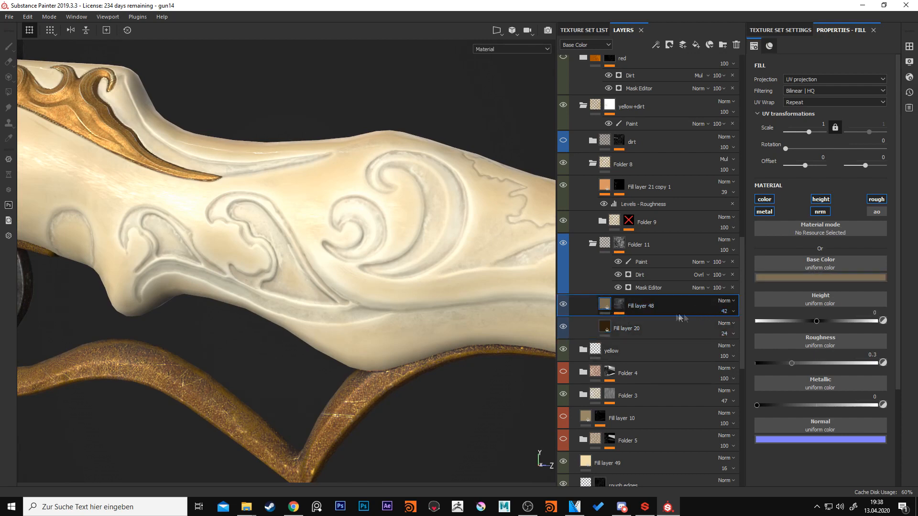
pyautogui.click(620, 310)
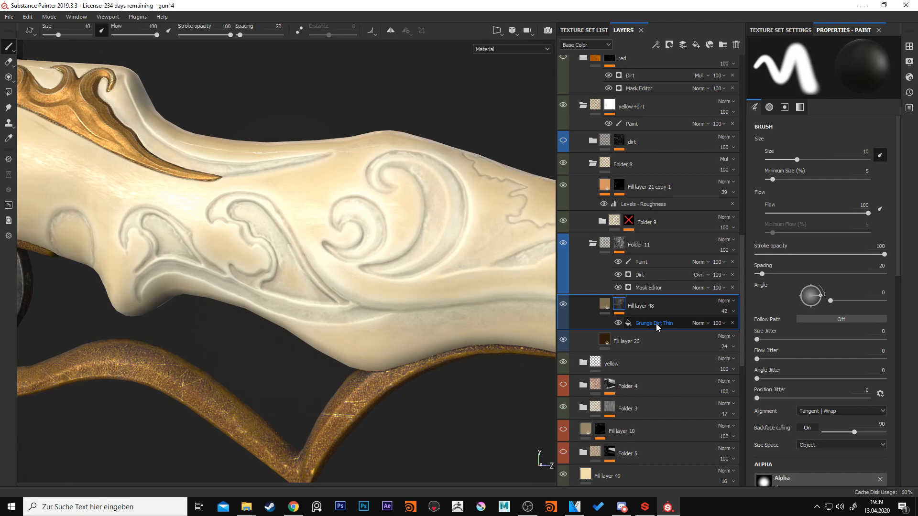
pyautogui.click(604, 306)
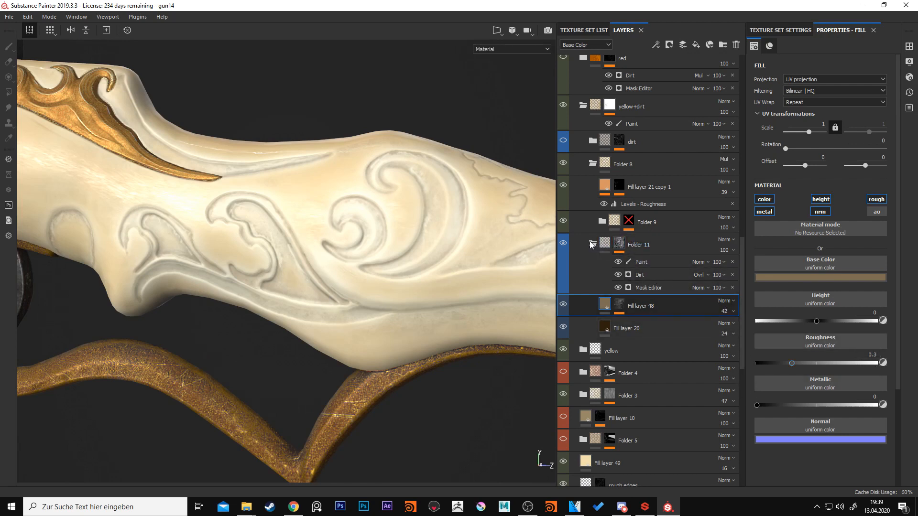
# Examine Folder 11's mask stack and the curvature settings of its Mask Editor generator.
pyautogui.click(618, 243)
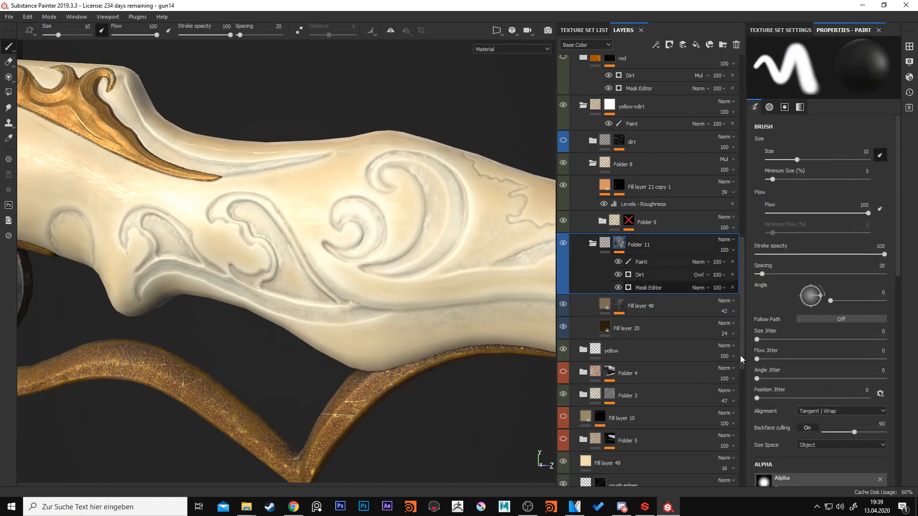
pyautogui.click(648, 287)
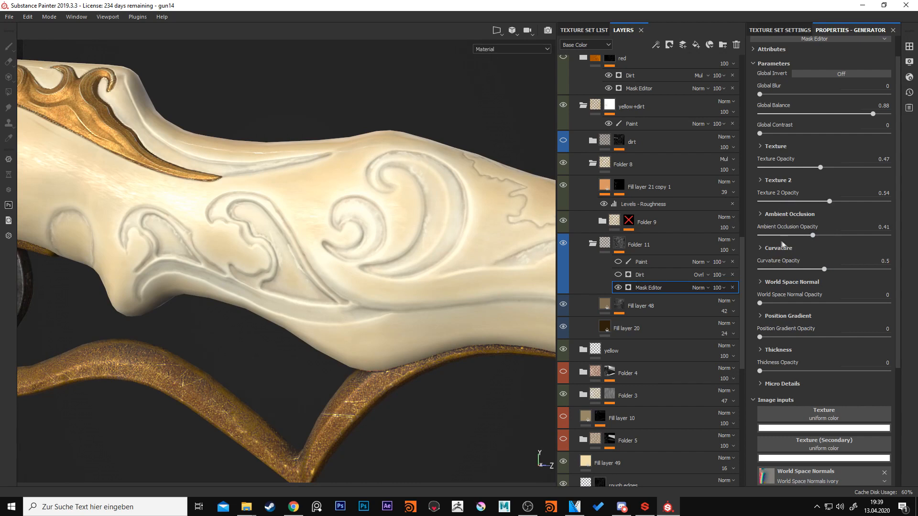
pyautogui.click(760, 247)
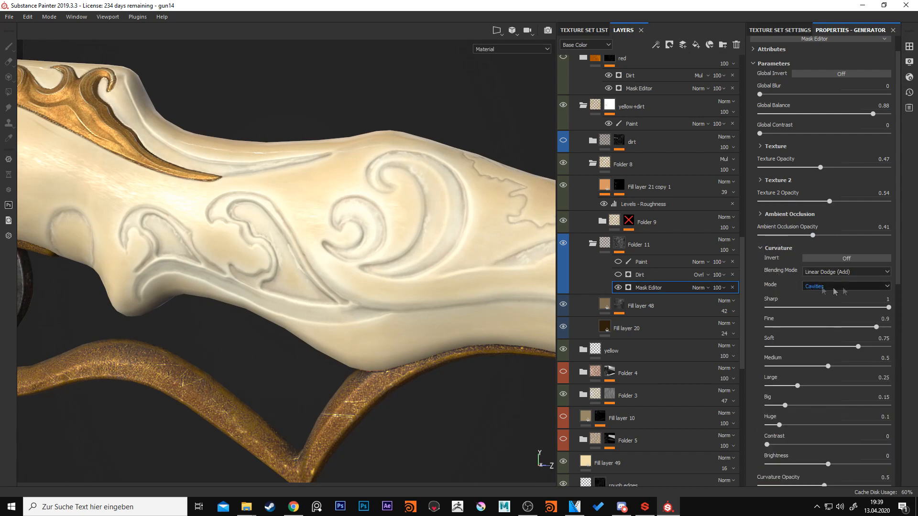
pyautogui.click(762, 248)
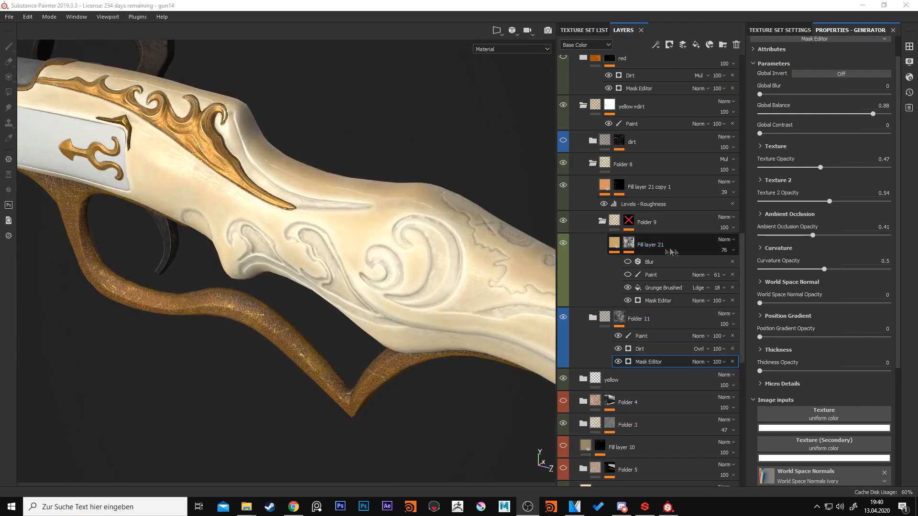
# Switch Fill layer 21 in Folder 9 off and on to compare its effect on the stock.
pyautogui.click(672, 249)
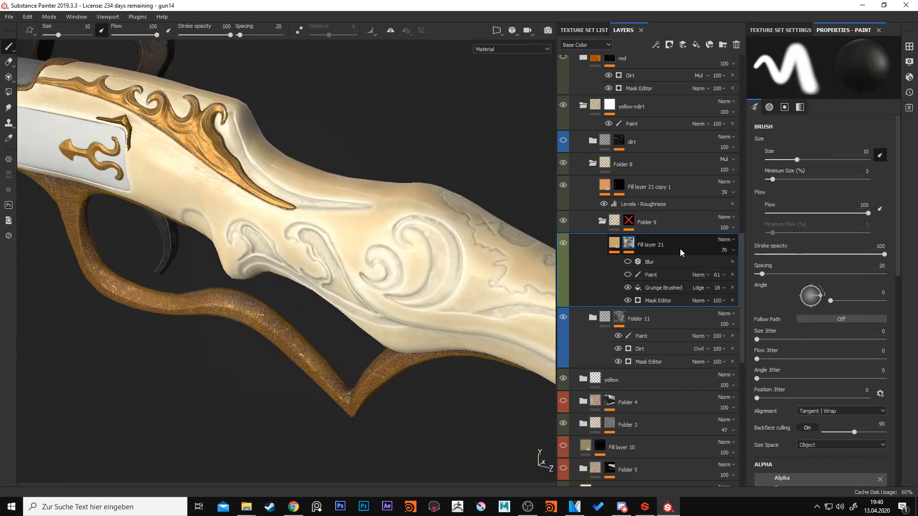
pyautogui.click(564, 244)
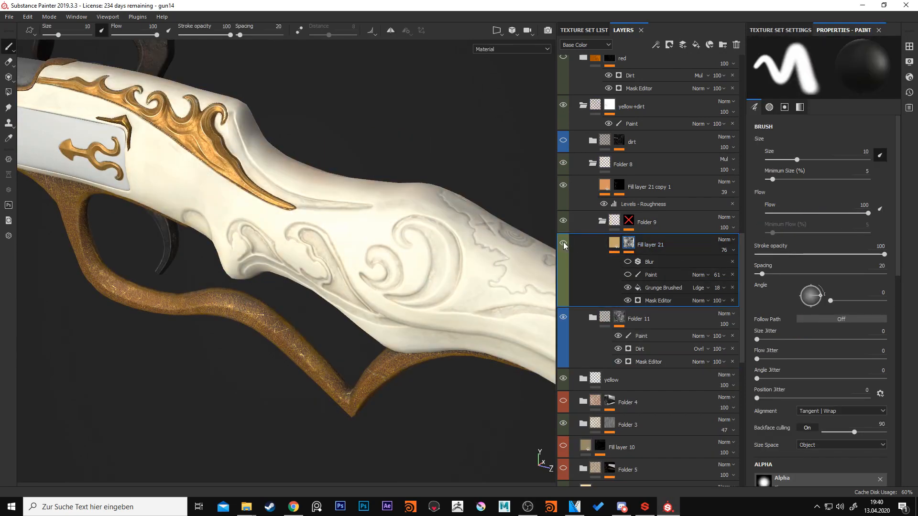
pyautogui.click(564, 243)
pyautogui.keyDown('alt'); pyautogui.moveTo(306, 219); pyautogui.dragTo(395, 256, button='right'); pyautogui.keyUp('alt')
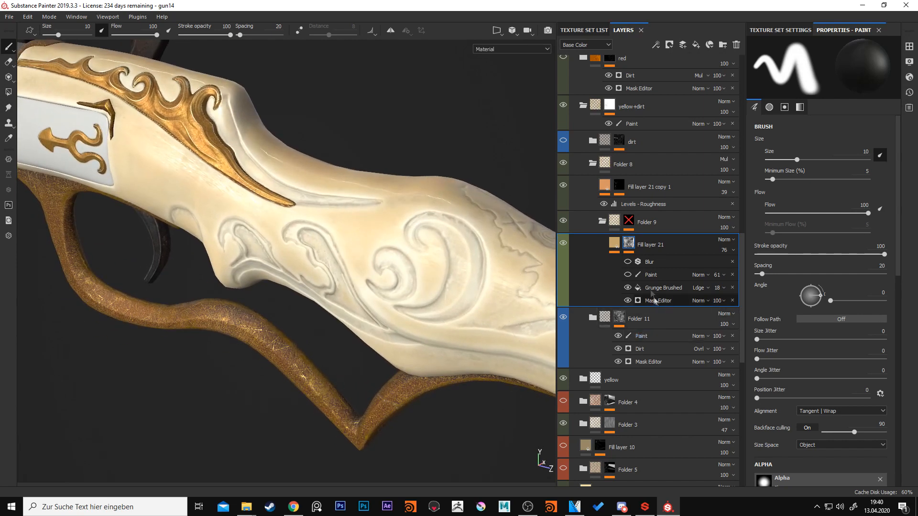
# Examine Fill layer 21's base color and Grunge Concrete roughness settings.
pyautogui.click(614, 243)
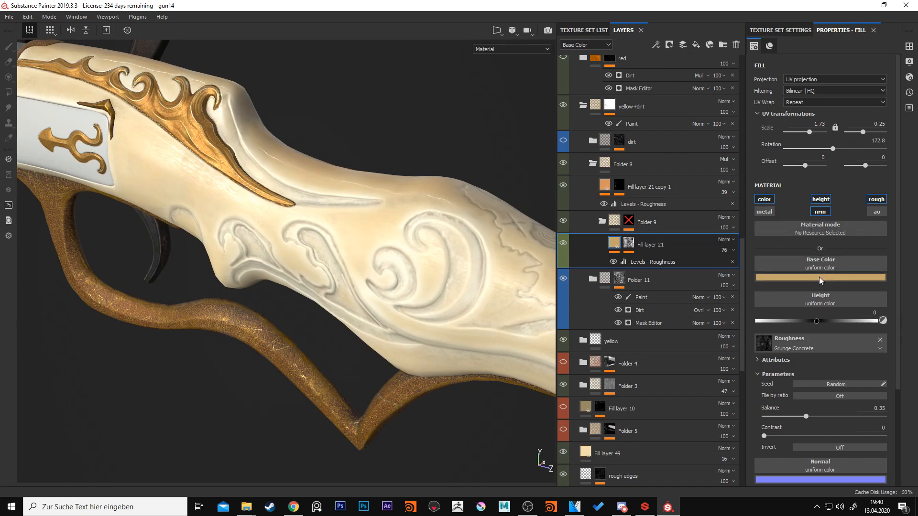
pyautogui.scroll(-1, 831, 342)
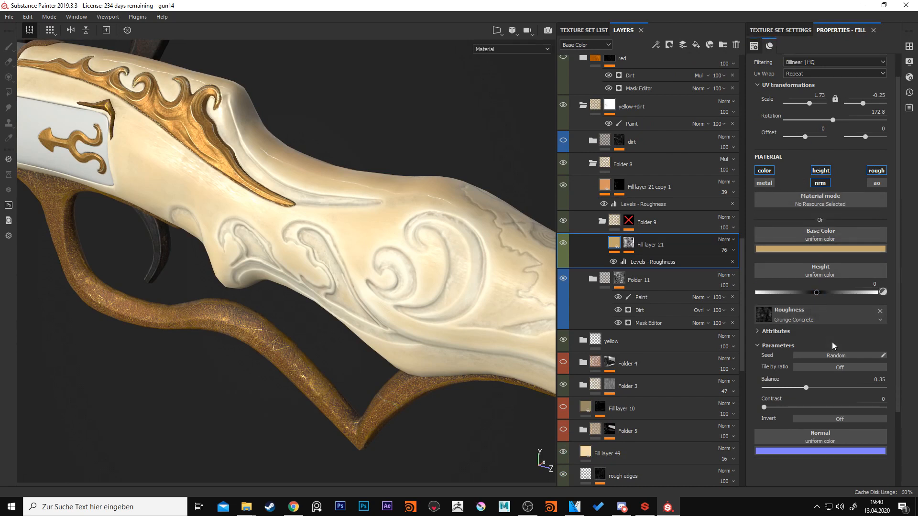
pyautogui.scroll(1, 832, 342)
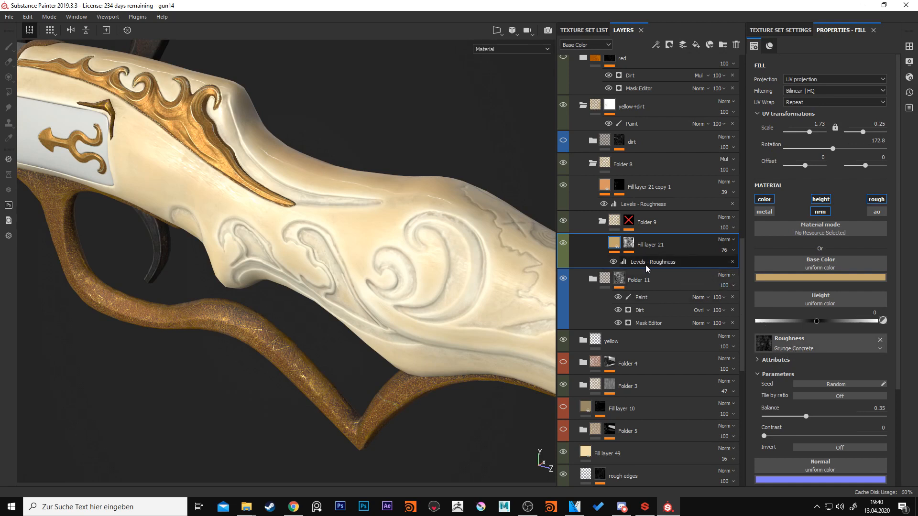
# Examine the Mask Editor generator and Grunge Brushed fill in Fill layer 21's mask, including the generator's curvature settings.
pyautogui.click(626, 249)
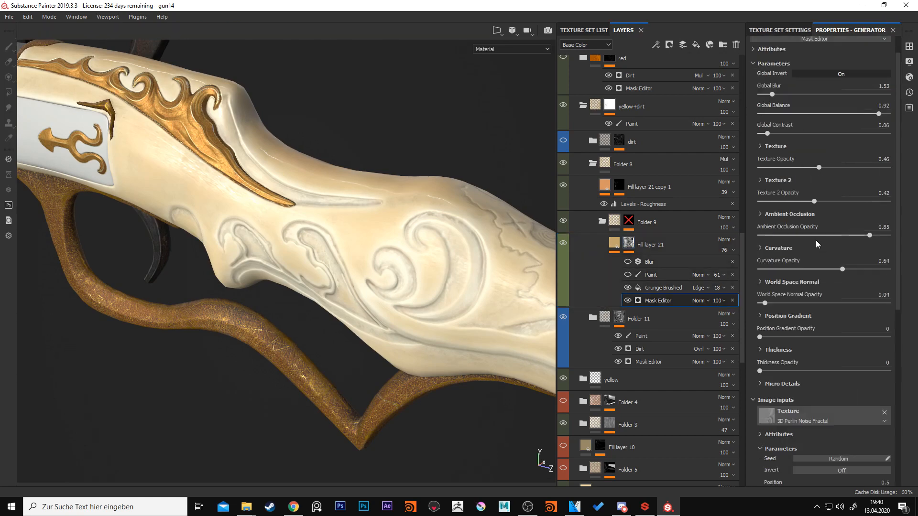
pyautogui.click(760, 248)
pyautogui.click(762, 247)
pyautogui.click(667, 289)
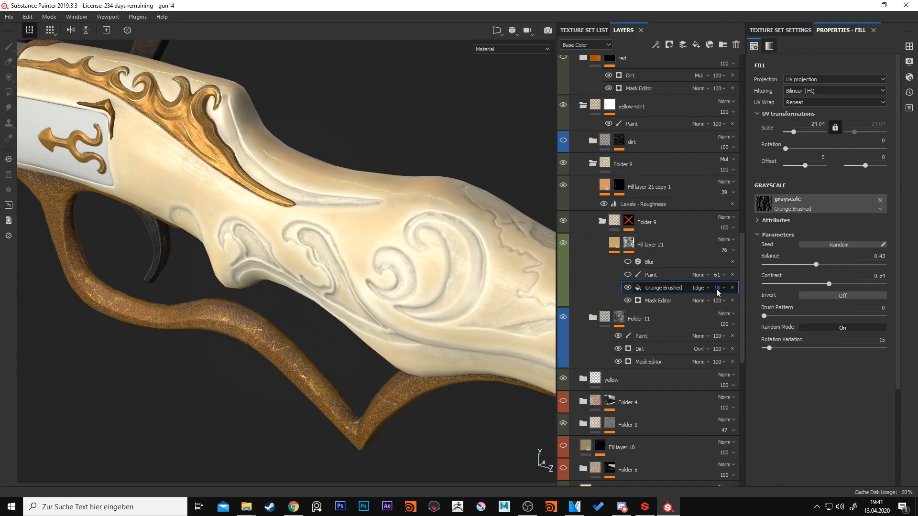
# Display Fill layer 21's mask on the stock, and return to the material view to inspect the carvings.
pyautogui.keyDown('alt'); pyautogui.click(631, 247); pyautogui.keyUp('alt')
pyautogui.moveTo(438, 232)
pyautogui.keyDown('alt'); pyautogui.mouseDown()
pyautogui.moveTo(299, 227)
pyautogui.moveTo(243, 245)
pyautogui.moveTo(416, 199)
pyautogui.mouseUp(); pyautogui.keyUp('alt')
pyautogui.moveTo(416, 199)
pyautogui.keyDown('alt'); pyautogui.mouseDown(button='right')
pyautogui.moveTo(454, 260)
pyautogui.moveTo(453, 273)
pyautogui.moveTo(425, 272)
pyautogui.mouseUp(button='right'); pyautogui.keyUp('alt')
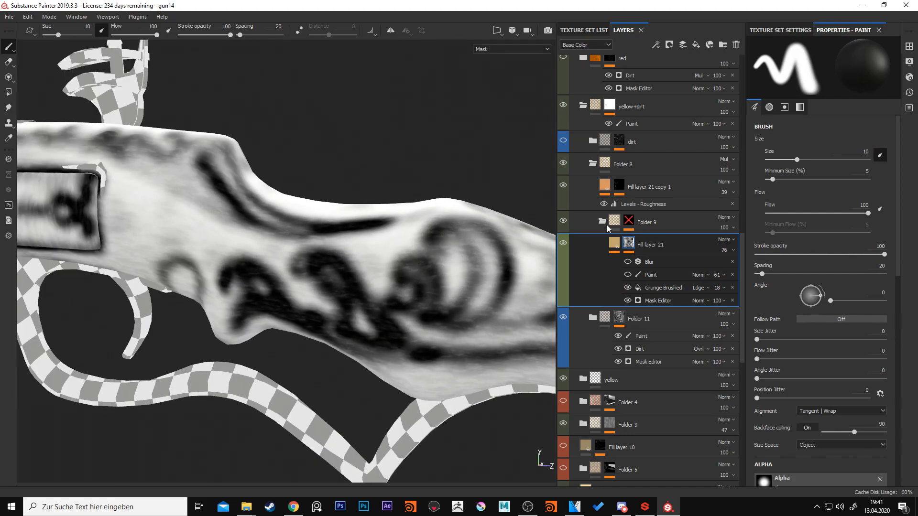
pyautogui.click(608, 228)
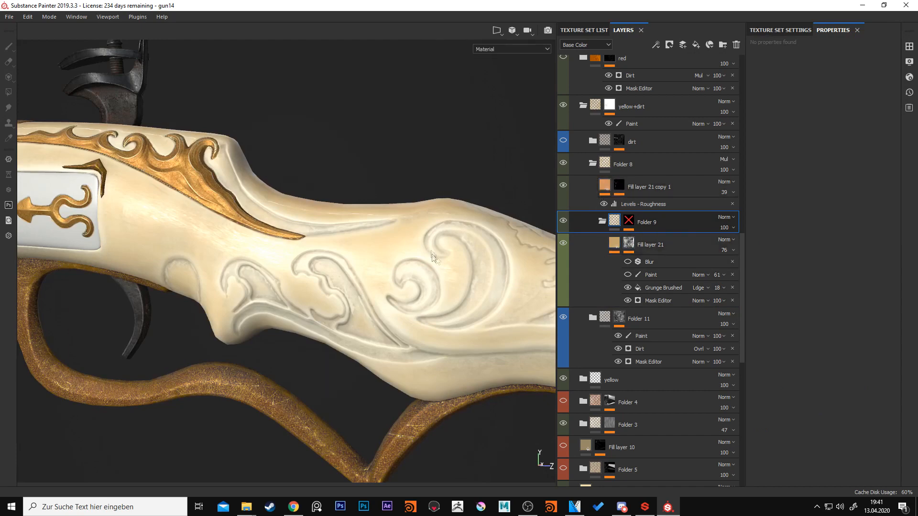
pyautogui.keyDown('alt'); pyautogui.moveTo(436, 257); pyautogui.dragTo(403, 279); pyautogui.keyUp('alt')
pyautogui.keyDown('alt'); pyautogui.moveTo(402, 279); pyautogui.dragTo(433, 277, button='right'); pyautogui.keyUp('alt')
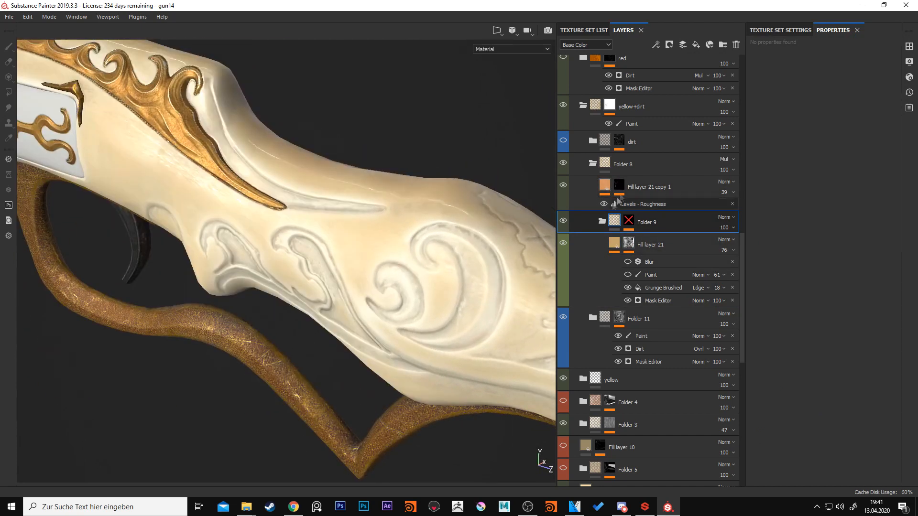
# Examine Fill layer 21 copy 1's material channels and its mask effects, including the Blur filter's settings.
pyautogui.click(605, 186)
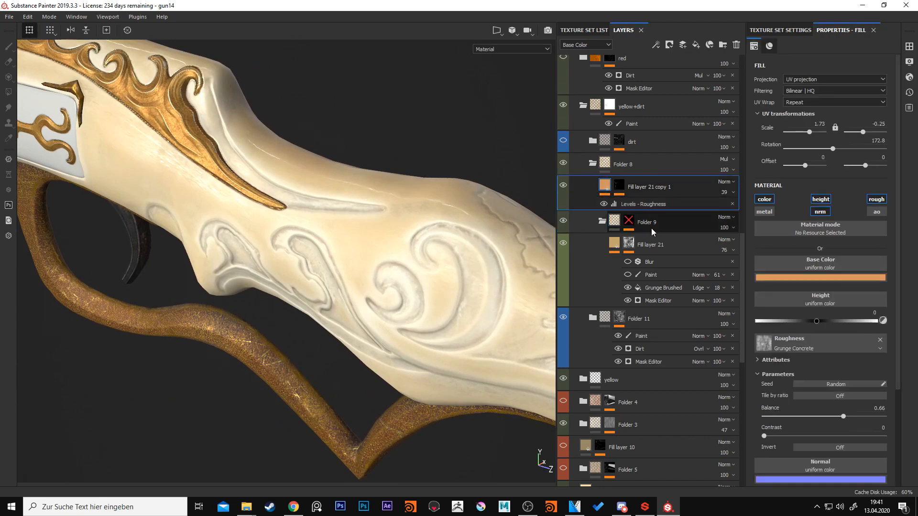
pyautogui.keyDown('alt'); pyautogui.moveTo(407, 245); pyautogui.dragTo(335, 189); pyautogui.keyUp('alt')
pyautogui.keyDown('alt'); pyautogui.moveTo(367, 234); pyautogui.dragTo(434, 260); pyautogui.keyUp('alt')
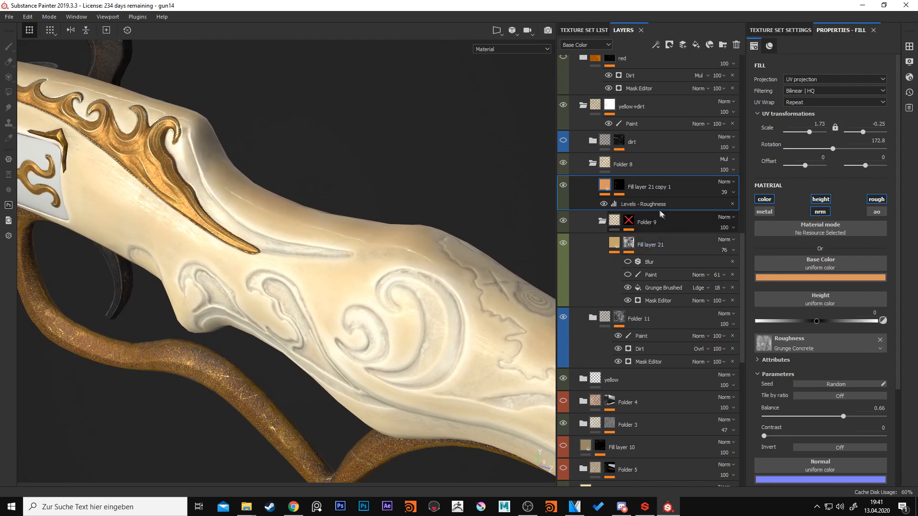
pyautogui.click(621, 186)
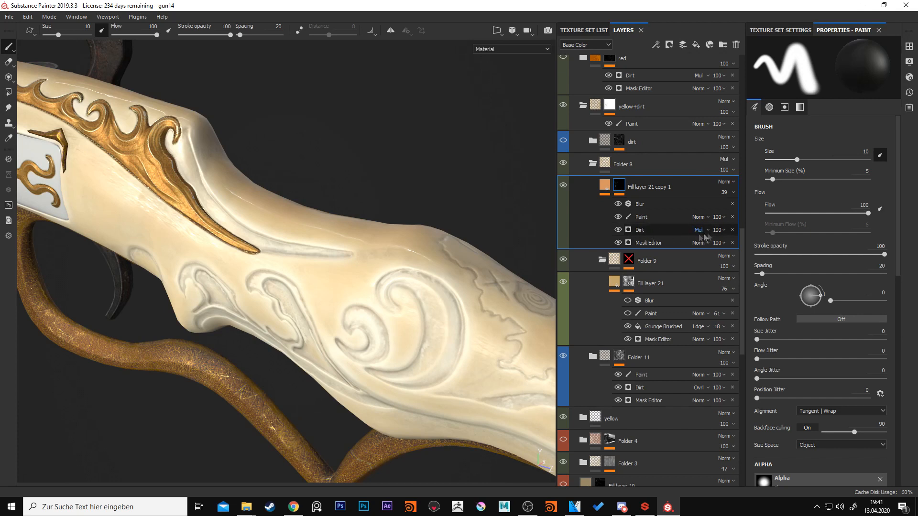
pyautogui.click(662, 205)
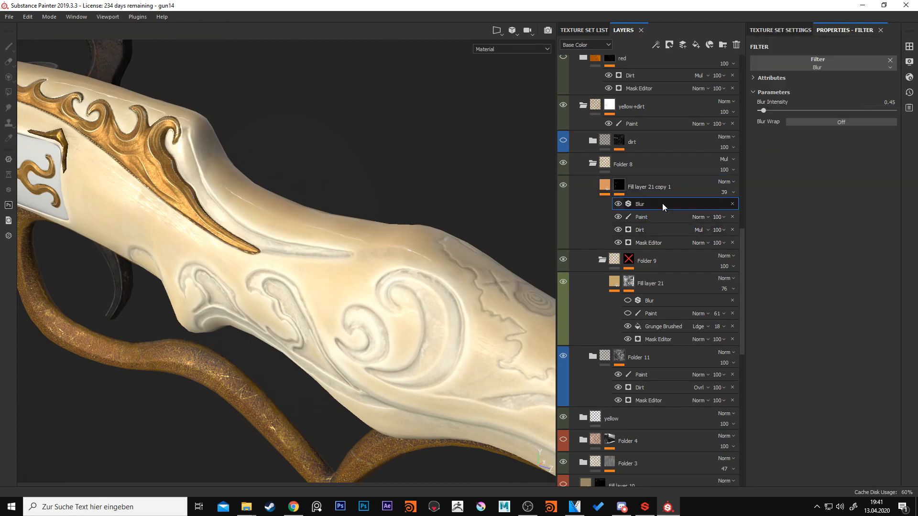
# Display Fill layer 21 copy 1's mask along the stock, and return to the material view to compare the same areas.
pyautogui.keyDown('alt'); pyautogui.click(620, 188); pyautogui.keyUp('alt')
pyautogui.scroll(-2, 446, 286)
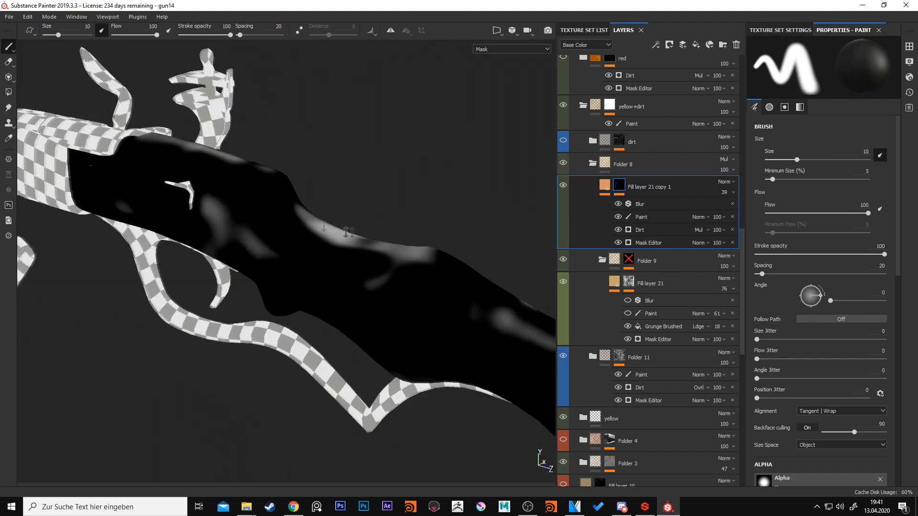
pyautogui.moveTo(446, 286)
pyautogui.keyDown('alt'); pyautogui.mouseDown()
pyautogui.moveTo(268, 281)
pyautogui.moveTo(185, 247)
pyautogui.moveTo(426, 343)
pyautogui.moveTo(481, 335)
pyautogui.moveTo(373, 278)
pyautogui.mouseUp(); pyautogui.keyUp('alt')
pyautogui.keyDown('alt'); pyautogui.moveTo(406, 248); pyautogui.dragTo(352, 231, button='middle'); pyautogui.keyUp('alt')
pyautogui.keyDown('alt'); pyautogui.moveTo(353, 231); pyautogui.dragTo(488, 215); pyautogui.keyUp('alt')
pyautogui.click(604, 186)
pyautogui.keyDown('alt'); pyautogui.moveTo(463, 266); pyautogui.dragTo(483, 241); pyautogui.keyUp('alt')
pyautogui.keyDown('alt'); pyautogui.moveTo(282, 229); pyautogui.dragTo(390, 205); pyautogui.keyUp('alt')
# Collapse Folder 8, turn on the dirt folder, and inspect the dirt around the carved ornaments up close.
pyautogui.click(593, 163)
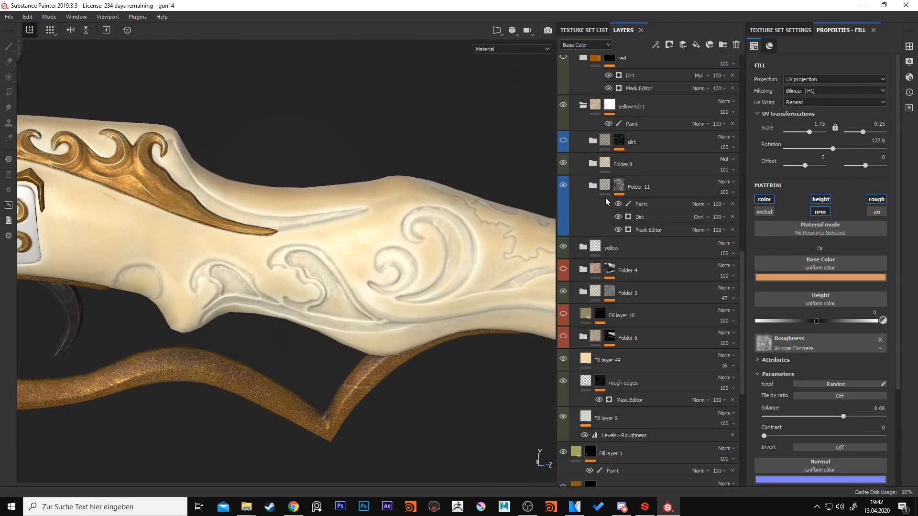
pyautogui.scroll(2, 607, 201)
pyautogui.click(563, 198)
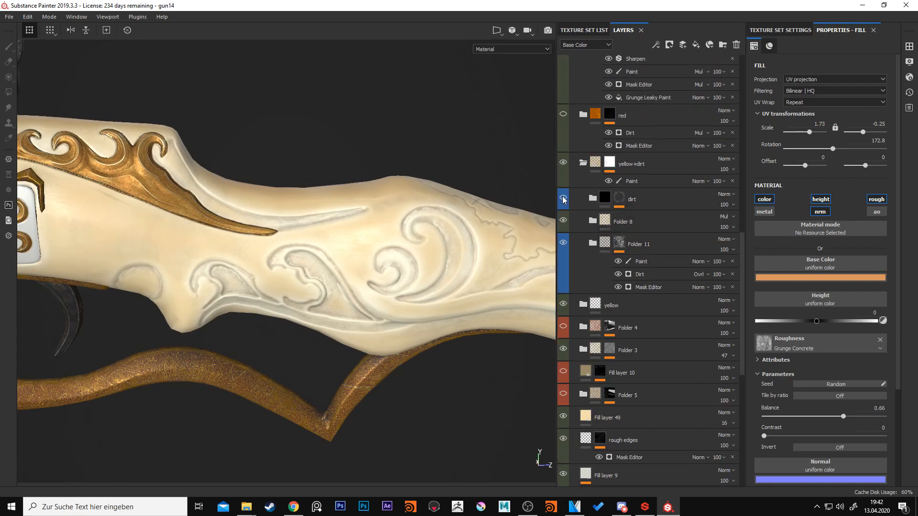
pyautogui.keyDown('alt'); pyautogui.moveTo(338, 252); pyautogui.dragTo(464, 280, button='right'); pyautogui.keyUp('alt')
pyautogui.keyDown('alt'); pyautogui.moveTo(464, 280); pyautogui.dragTo(367, 271, button='middle'); pyautogui.keyUp('alt')
pyautogui.keyDown('alt'); pyautogui.moveTo(367, 271); pyautogui.dragTo(383, 272, button='right'); pyautogui.keyUp('alt')
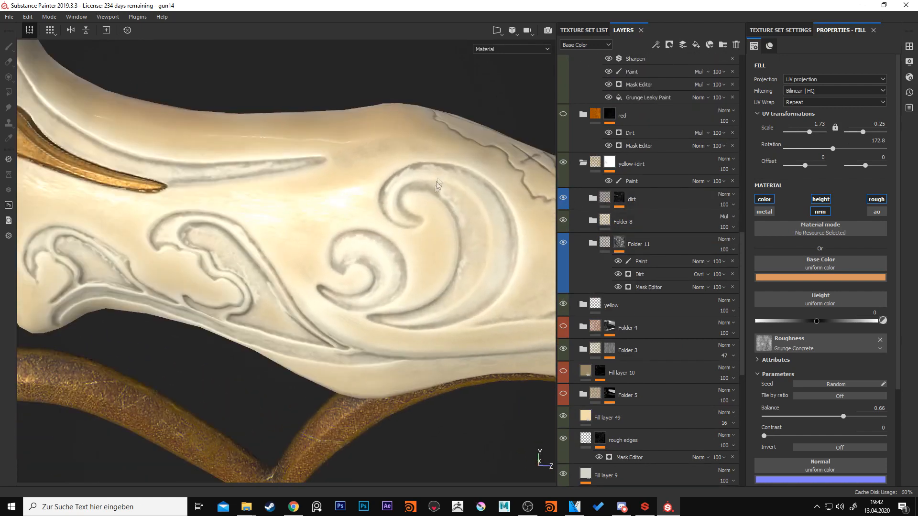
pyautogui.keyDown('alt'); pyautogui.moveTo(462, 258); pyautogui.dragTo(471, 229); pyautogui.keyUp('alt')
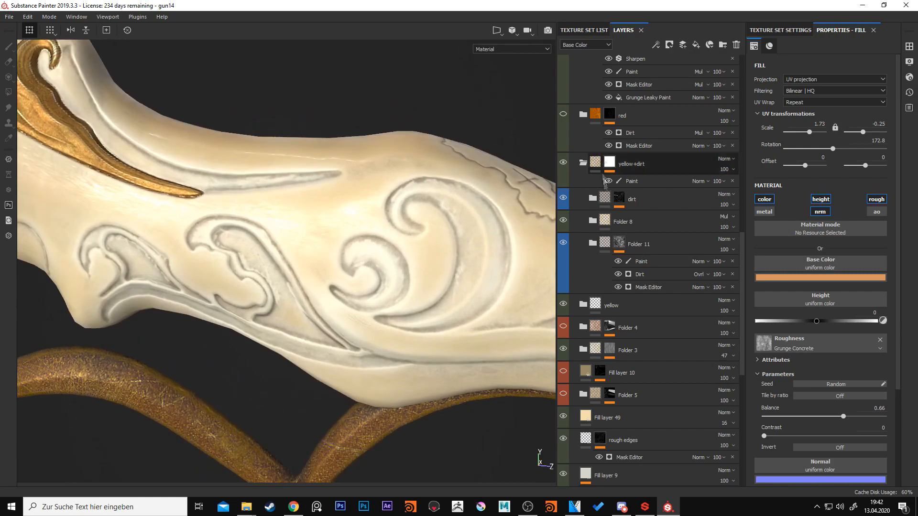
# Expand the dirt folder and examine Fill layer 25, Fill layer 20 copy 1 and its 3D Perlin Noise Fractal mask.
pyautogui.click(592, 198)
pyautogui.scroll(-1, 649, 220)
pyautogui.click(667, 214)
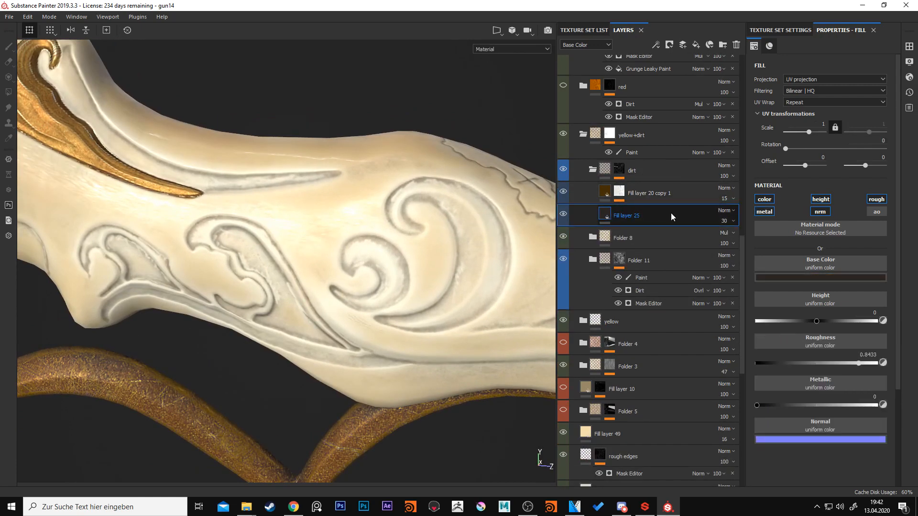
pyautogui.click(699, 193)
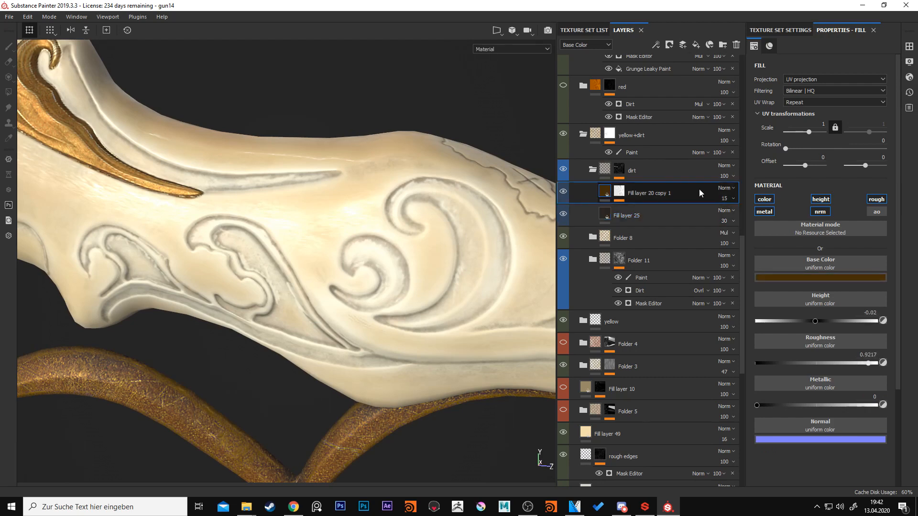
pyautogui.click(621, 191)
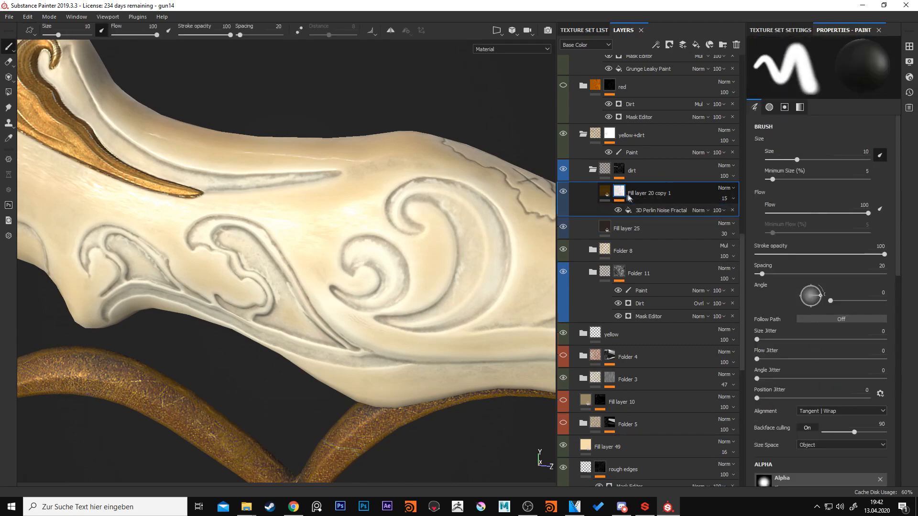
pyautogui.click(676, 214)
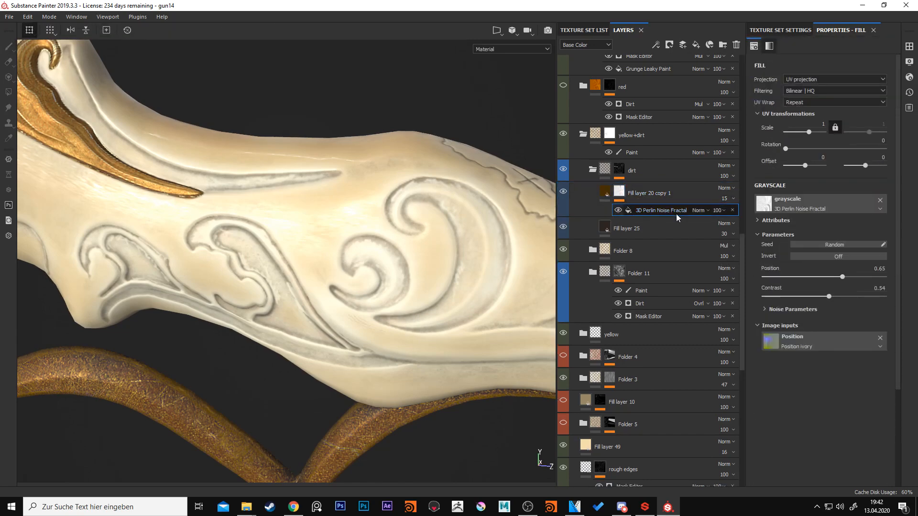
# Examine the dirt folder's mask effects, including the Mask Editor's Curvature parameters and the Dirt generator's settings.
pyautogui.click(620, 170)
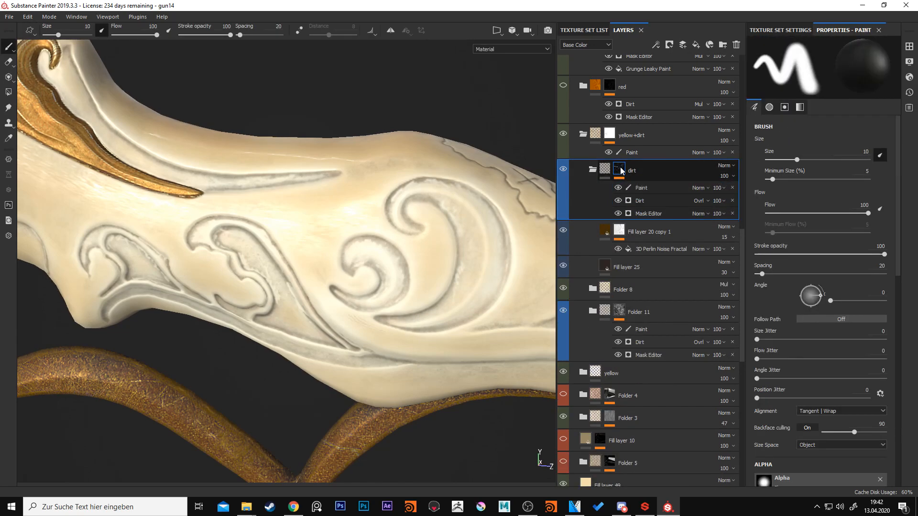
pyautogui.click(692, 210)
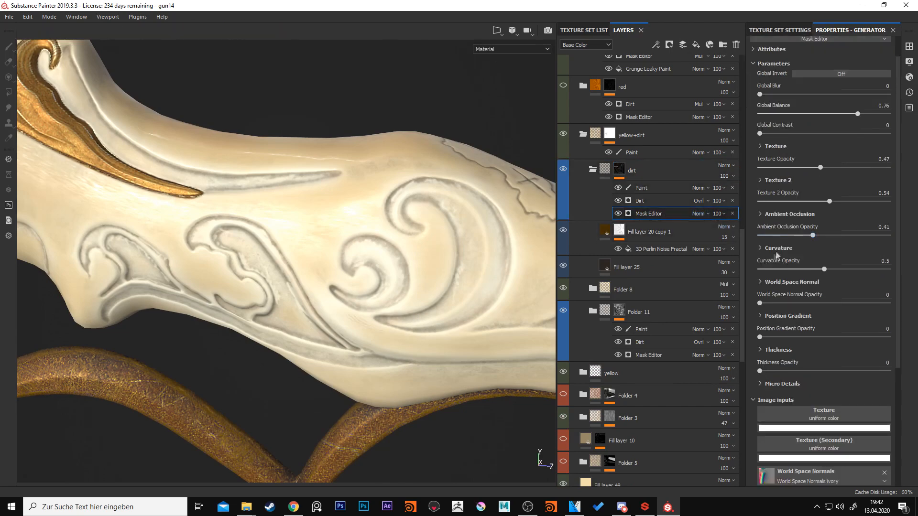
pyautogui.click(761, 248)
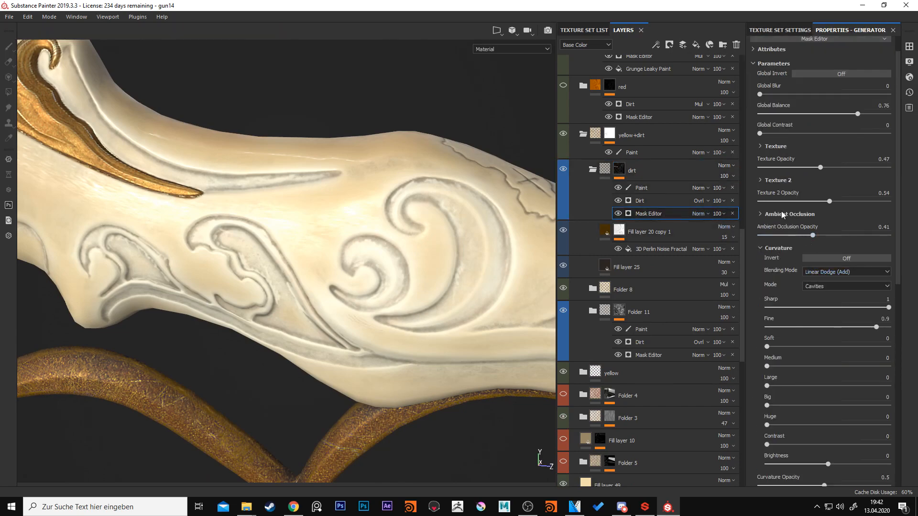
pyautogui.scroll(1, 778, 208)
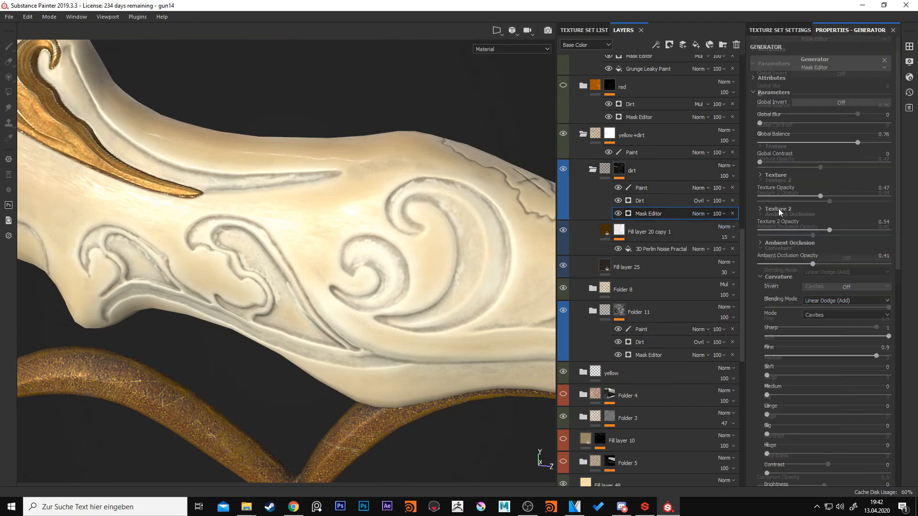
pyautogui.click(663, 200)
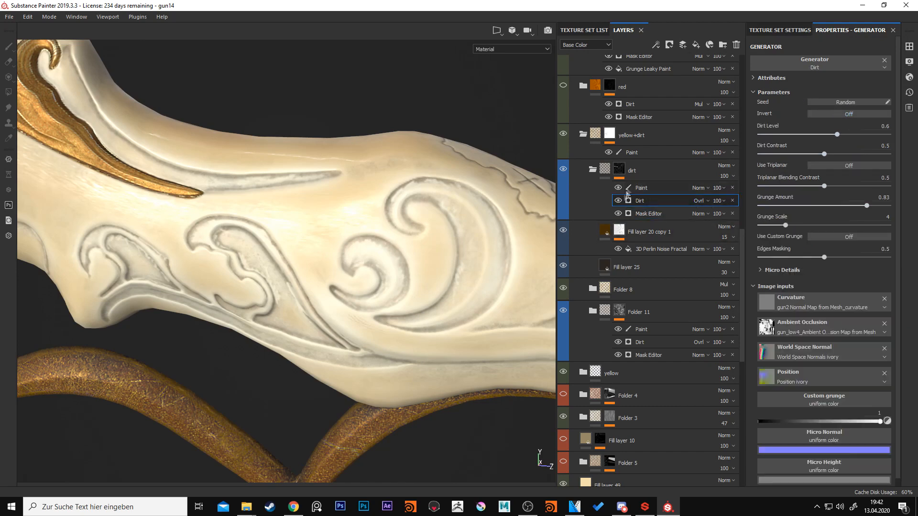
# Collapse the dirt and yellow+dirt folders, and turn on the red folder and Folder 10 to view them on the stock.
pyautogui.click(591, 169)
pyautogui.click(583, 164)
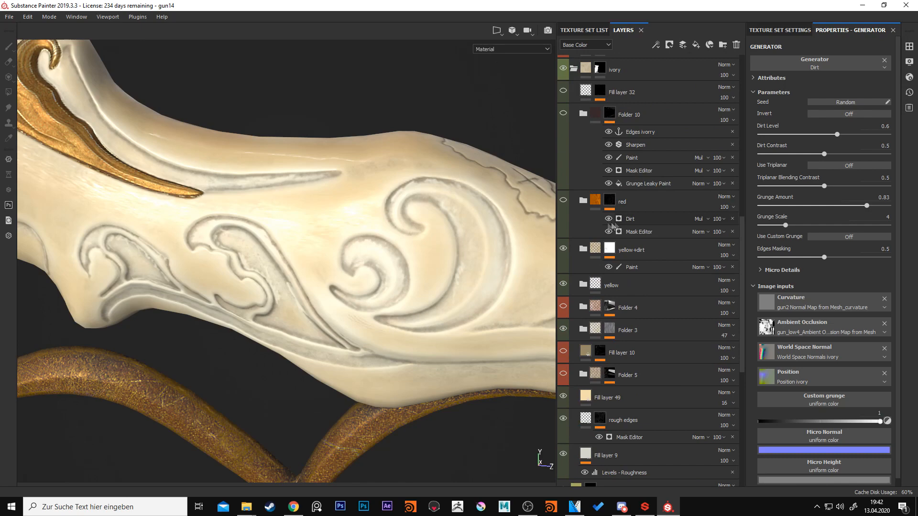
pyautogui.click(582, 201)
pyautogui.click(583, 202)
pyautogui.click(563, 200)
pyautogui.scroll(3, 636, 248)
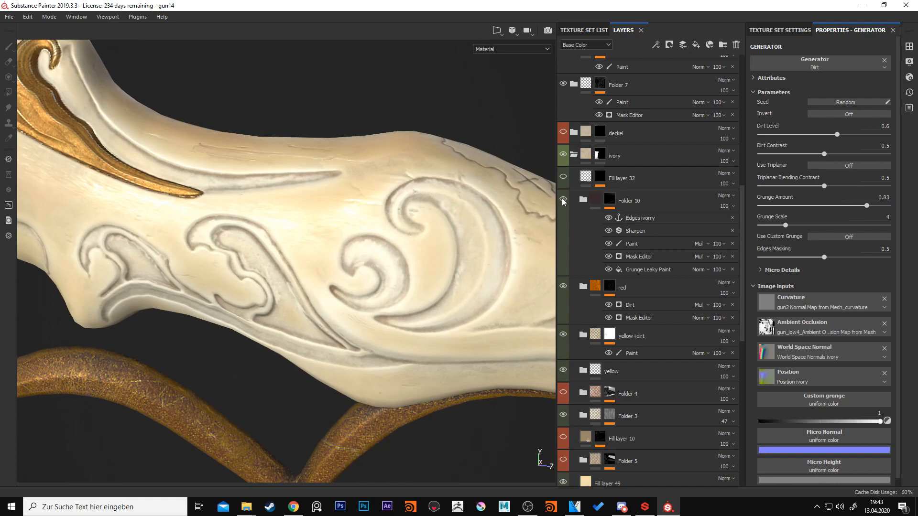
pyautogui.moveTo(359, 210)
pyautogui.keyDown('alt'); pyautogui.mouseDown()
pyautogui.moveTo(325, 234)
pyautogui.moveTo(332, 194)
pyautogui.moveTo(343, 225)
pyautogui.moveTo(273, 170)
pyautogui.moveTo(352, 188)
pyautogui.moveTo(354, 172)
pyautogui.moveTo(397, 181)
pyautogui.moveTo(397, 198)
pyautogui.moveTo(405, 193)
pyautogui.mouseUp(); pyautogui.keyUp('alt')
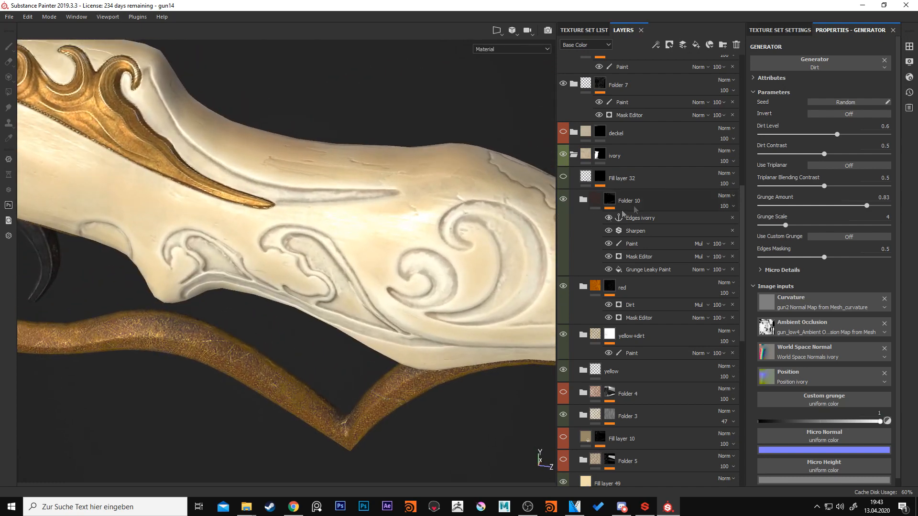
# Expand Folder 10 and examine Fill layer 31's material channels and the Grunge Leaky Paint fill in the folder's mask.
pyautogui.click(584, 199)
pyautogui.scroll(-1, 622, 239)
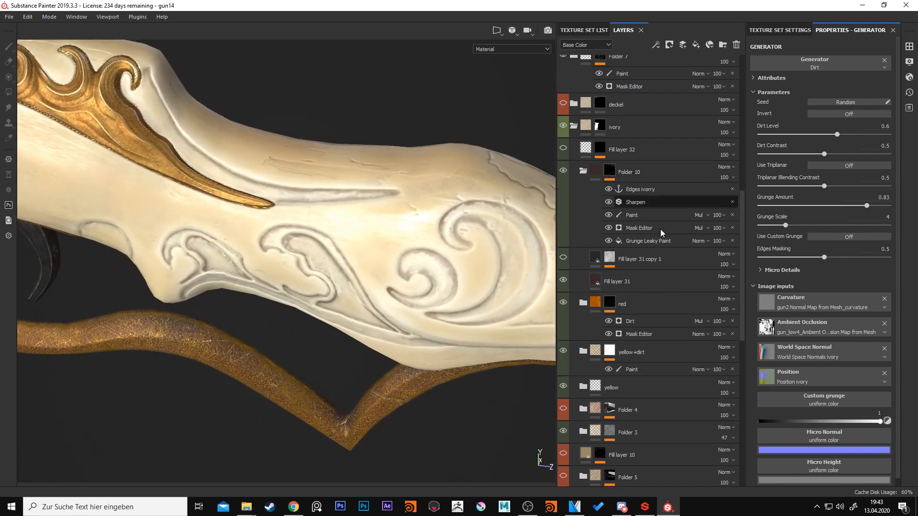
pyautogui.click(667, 283)
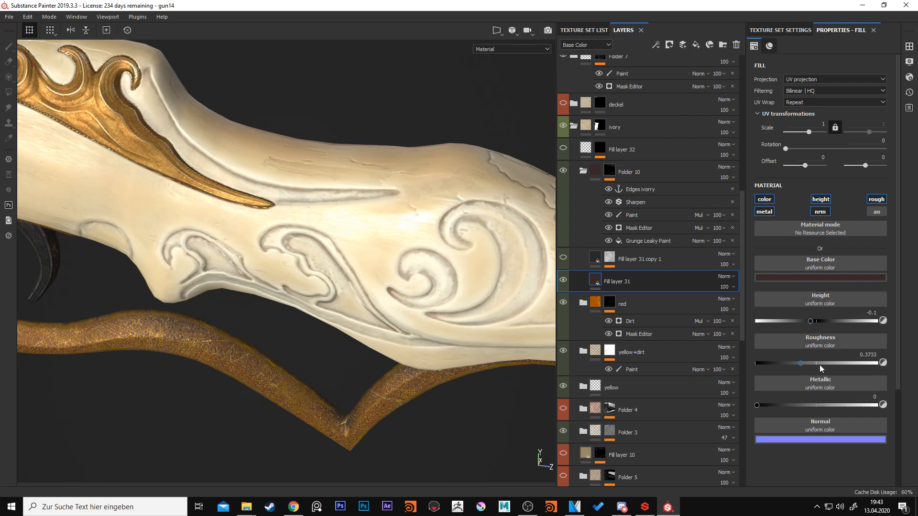
pyautogui.click(610, 180)
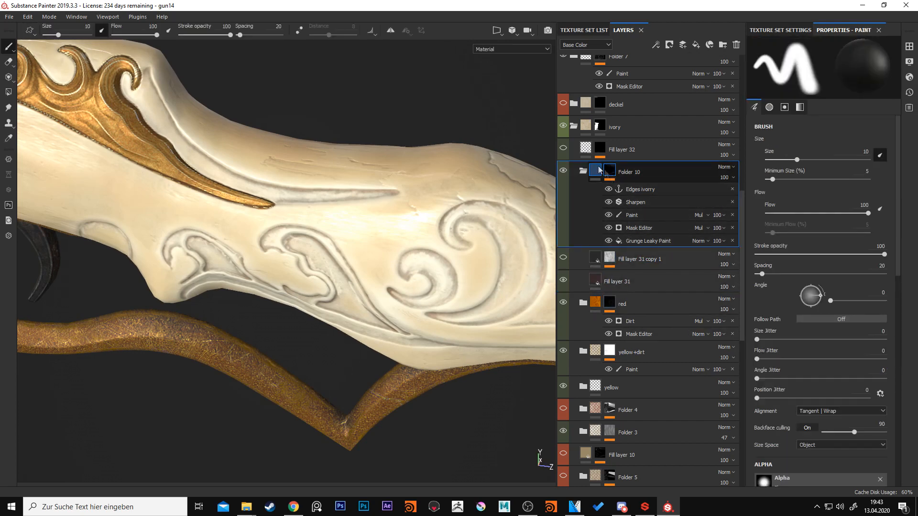
pyautogui.click(640, 241)
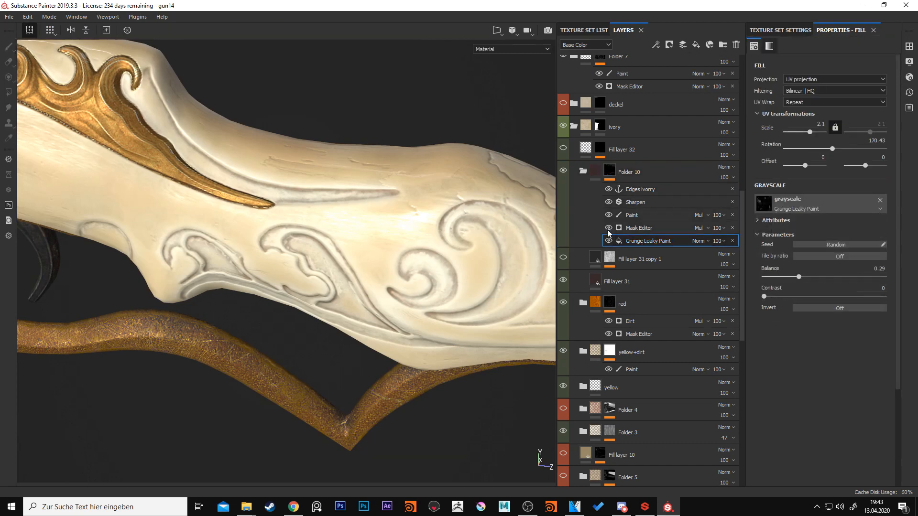
# Turn off the Mask Editor, Paint, Sharpen and Edges ivorry effects in Folder 10's mask to isolate the Grunge Leaky Paint on the stock.
pyautogui.click(609, 229)
pyautogui.click(609, 214)
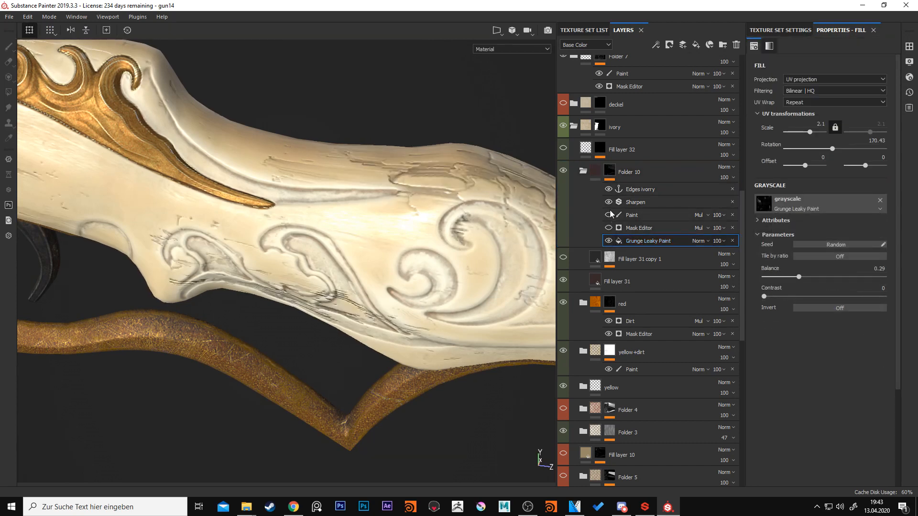
pyautogui.click(608, 203)
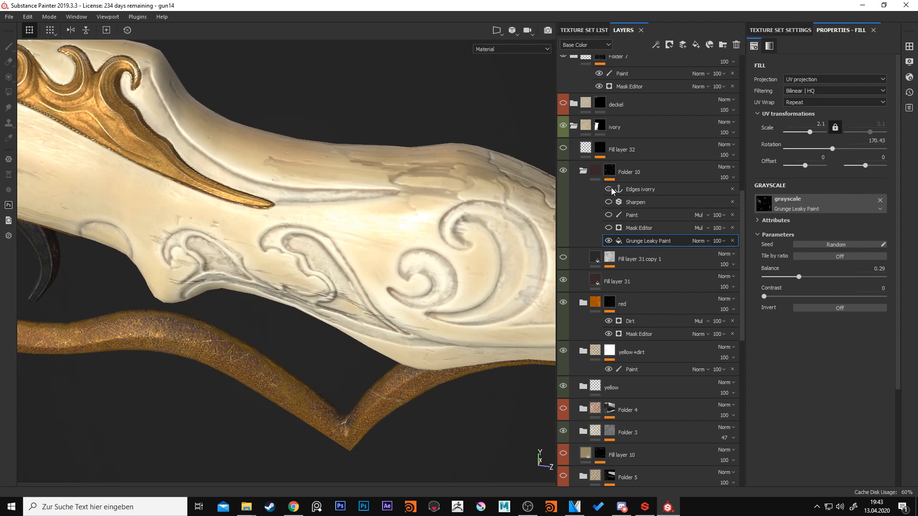
pyautogui.keyDown('alt'); pyautogui.moveTo(497, 231); pyautogui.dragTo(430, 258); pyautogui.keyUp('alt')
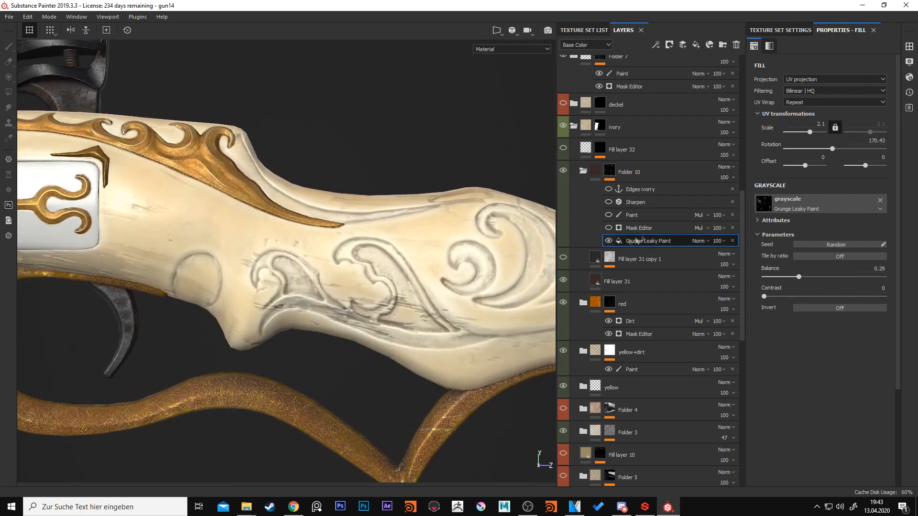
# Turn Folder 10's Mask Editor back on and examine its generator parameters, including the Curvature settings.
pyautogui.click(608, 228)
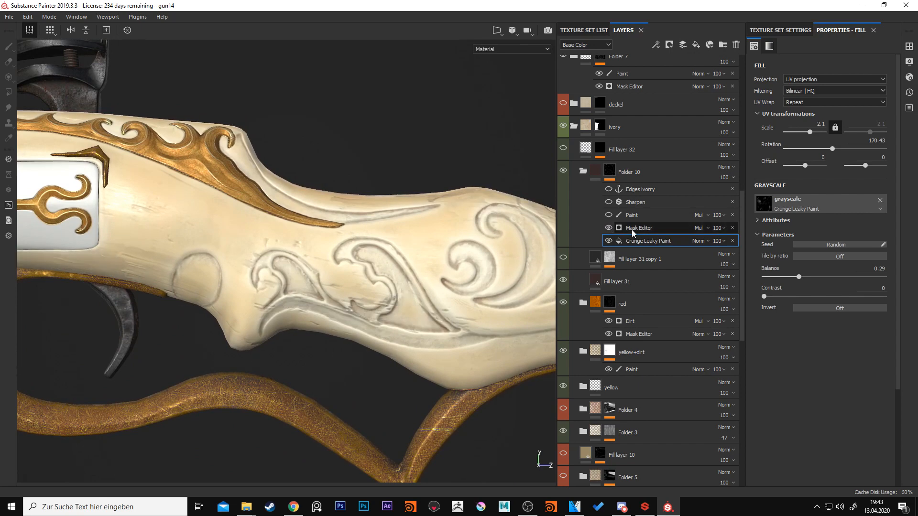
pyautogui.click(688, 228)
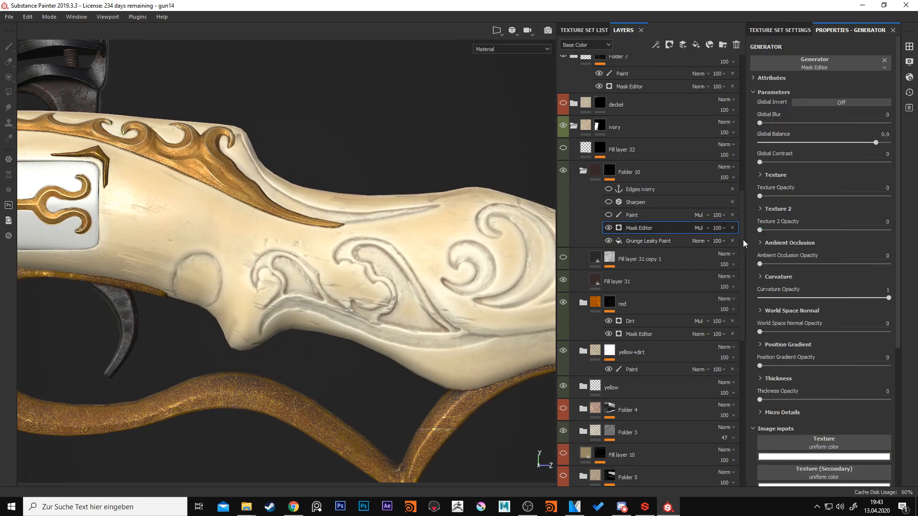
pyautogui.scroll(-2, 808, 272)
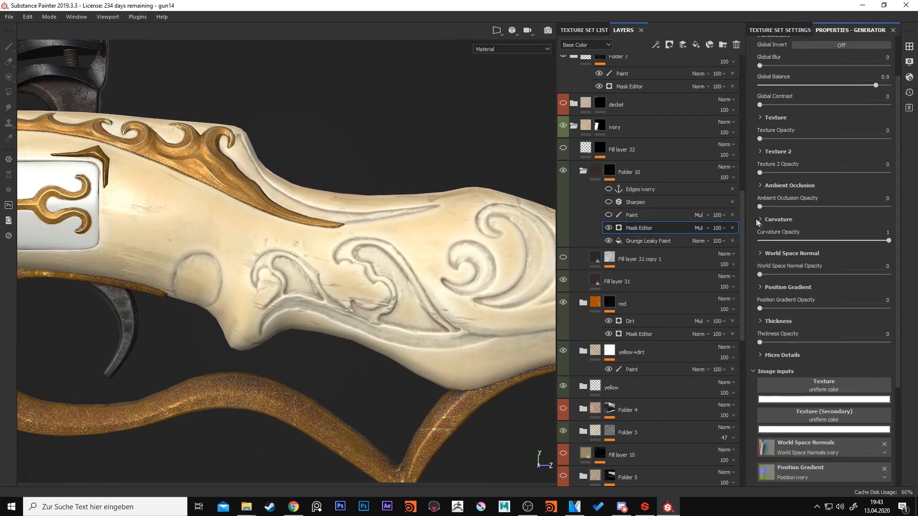
pyautogui.scroll(1, 770, 223)
pyautogui.scroll(-1, 776, 224)
pyautogui.click(763, 221)
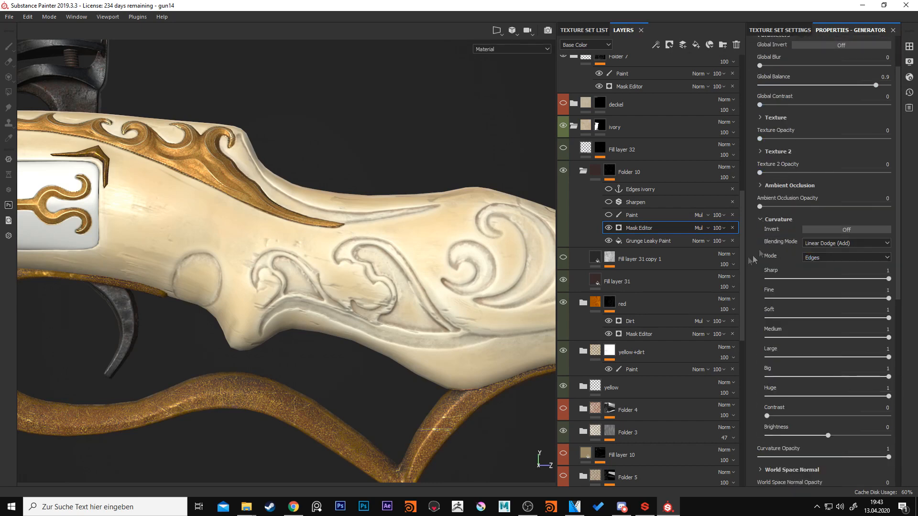
pyautogui.click(761, 220)
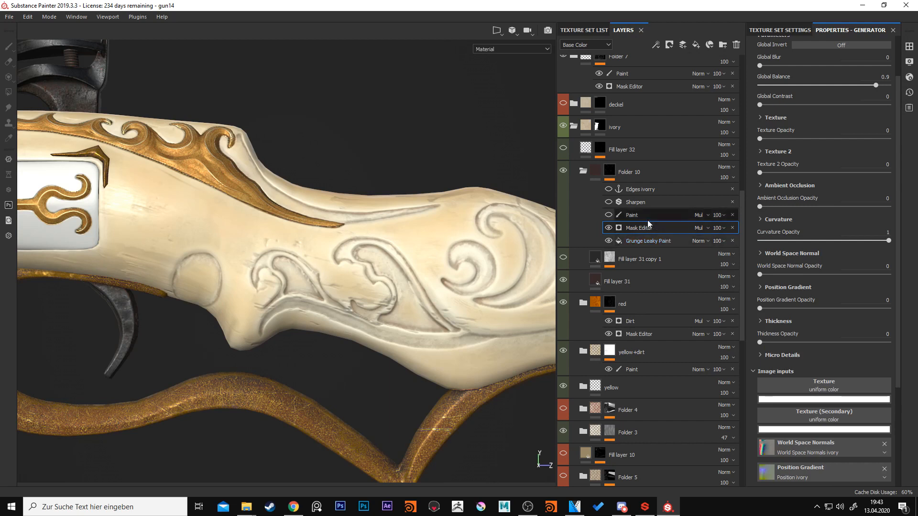
# Compare the stock's carvings up close with Folder 10's Paint mask effect on and off, and leave the effect on.
pyautogui.click(616, 218)
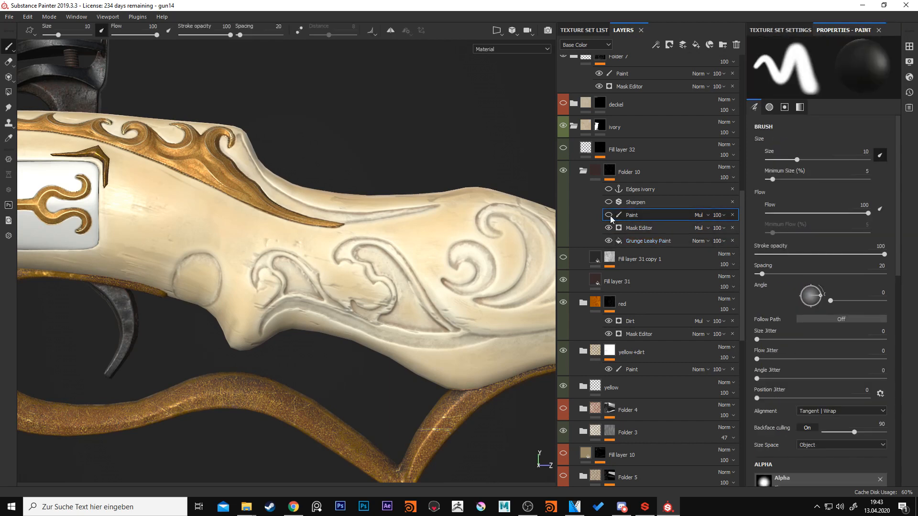
pyautogui.click(609, 215)
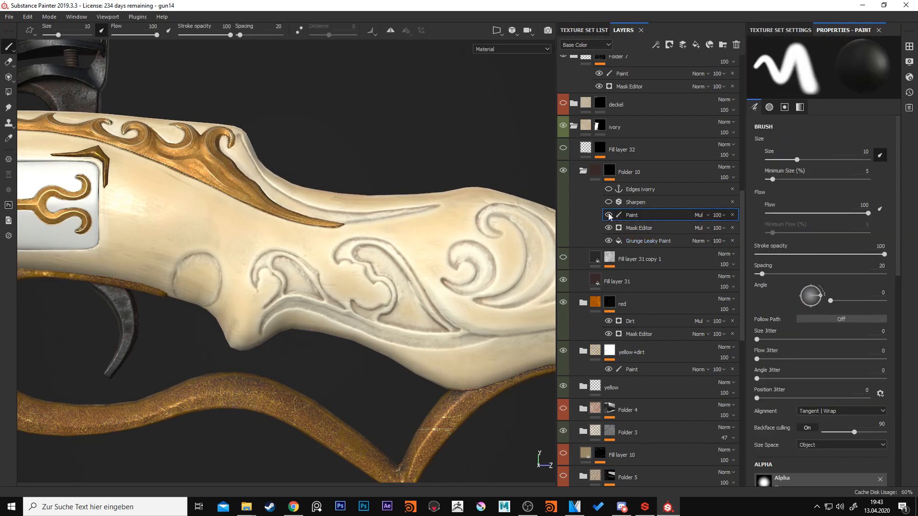
pyautogui.click(609, 215)
pyautogui.scroll(6, 334, 256)
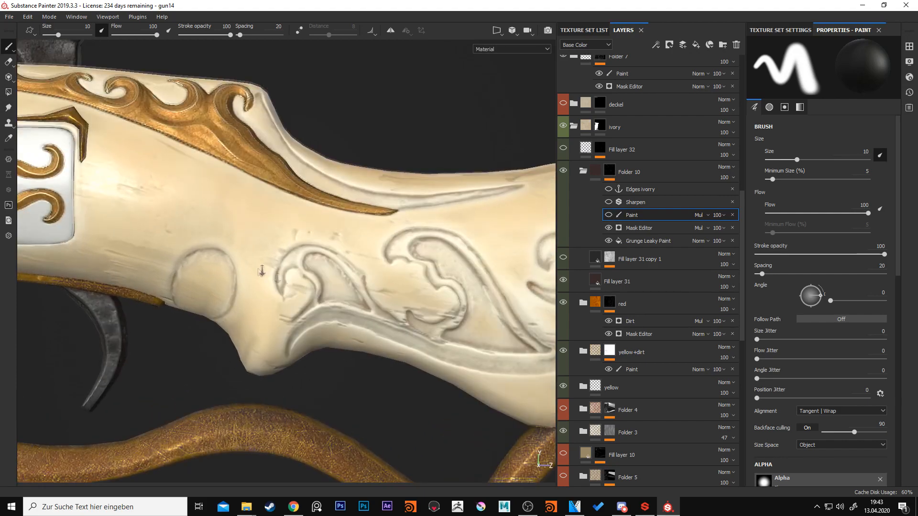
pyautogui.scroll(-2, 353, 248)
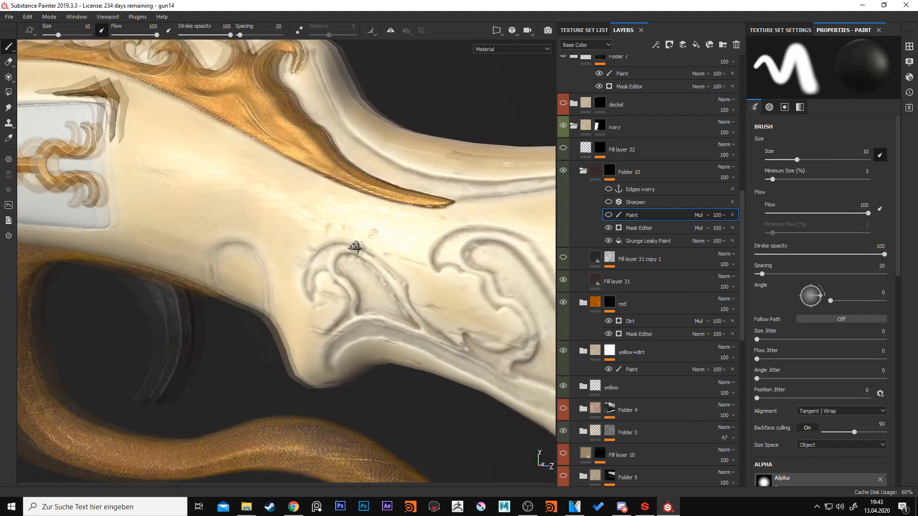
pyautogui.scroll(-2, 385, 247)
pyautogui.keyDown('alt'); pyautogui.moveTo(306, 264); pyautogui.dragTo(348, 215); pyautogui.keyUp('alt')
pyautogui.keyDown('alt'); pyautogui.moveTo(349, 215); pyautogui.dragTo(567, 236, button='right'); pyautogui.keyUp('alt')
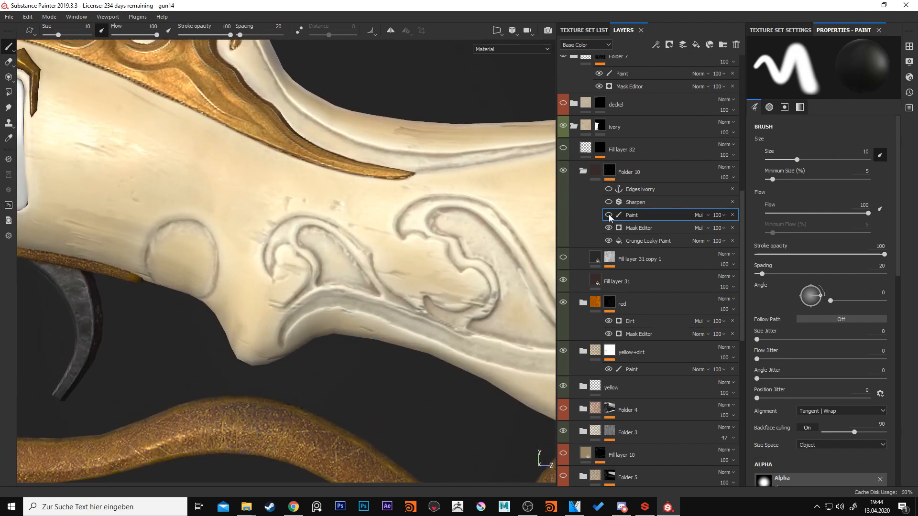
pyautogui.keyDown('alt'); pyautogui.moveTo(500, 221); pyautogui.dragTo(437, 191, button='right'); pyautogui.keyUp('alt')
pyautogui.keyDown('alt'); pyautogui.moveTo(438, 191); pyautogui.dragTo(369, 239); pyautogui.keyUp('alt')
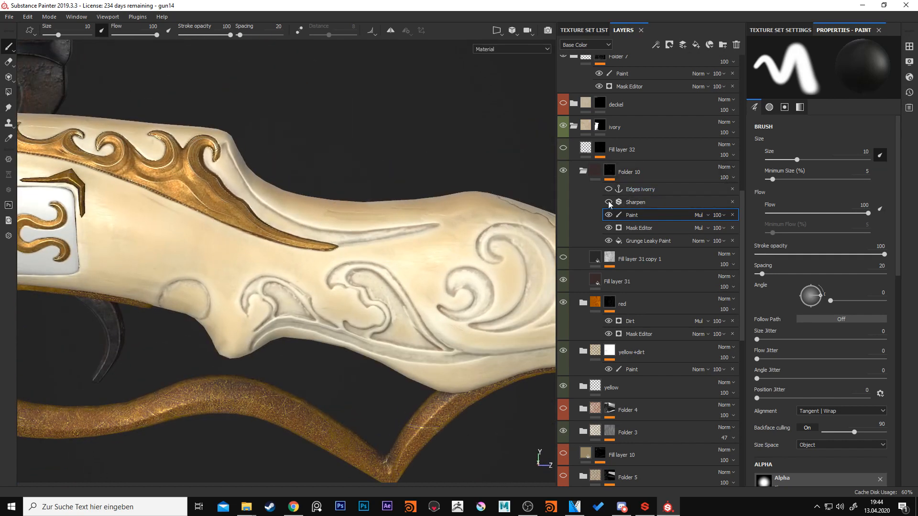
# Turn on the Sharpen filter and Edges ivorry anchor point in Folder 10's mask, examine their properties, and collapse the folder.
pyautogui.click(646, 201)
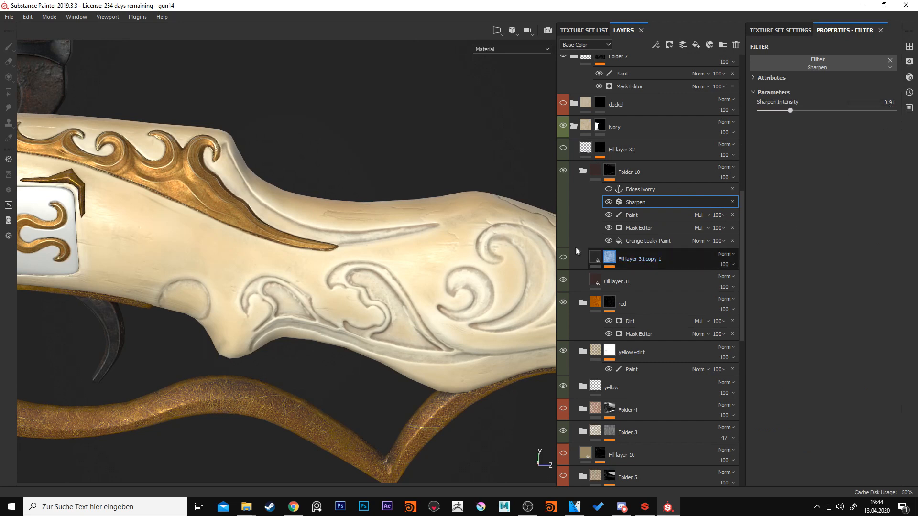
pyautogui.click(612, 190)
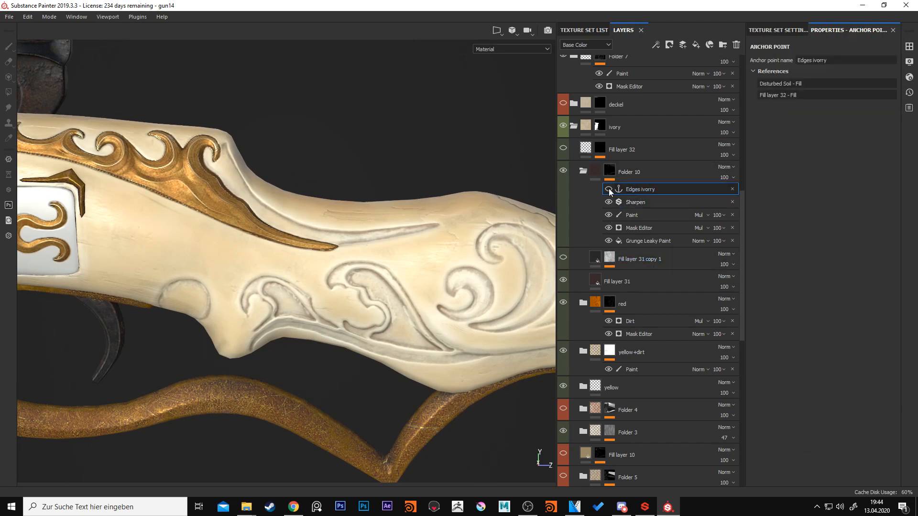
pyautogui.click(583, 172)
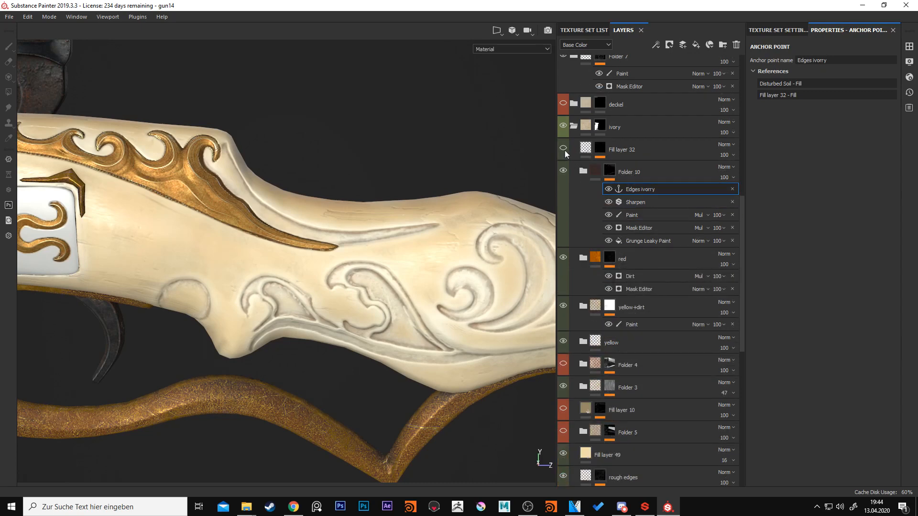
# Turn on Fill layer 32 in the ivory folder and examine its roughness and metallic fill on the stock up close.
pyautogui.click(588, 150)
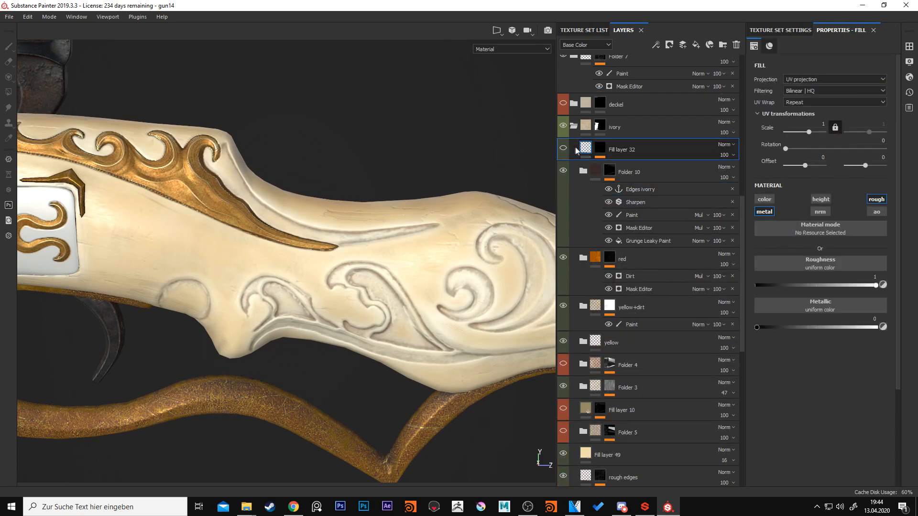
pyautogui.scroll(5, 410, 180)
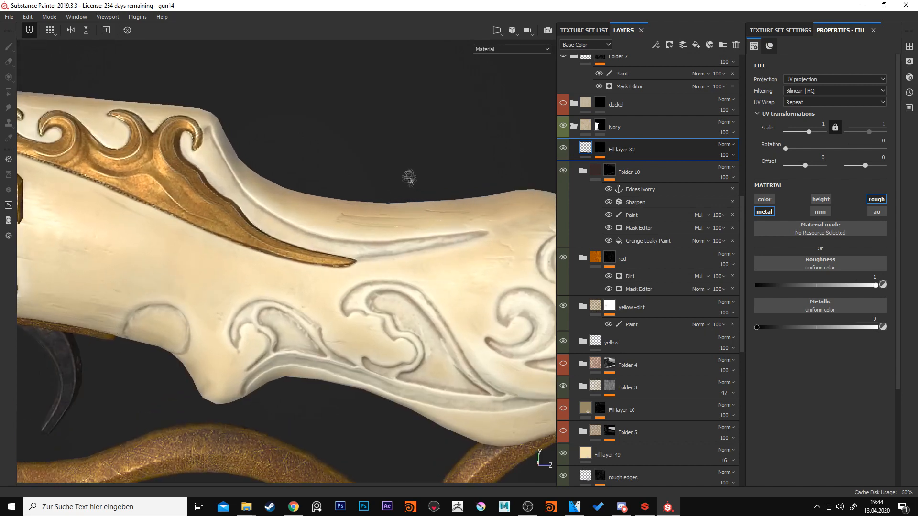
pyautogui.scroll(3, 382, 250)
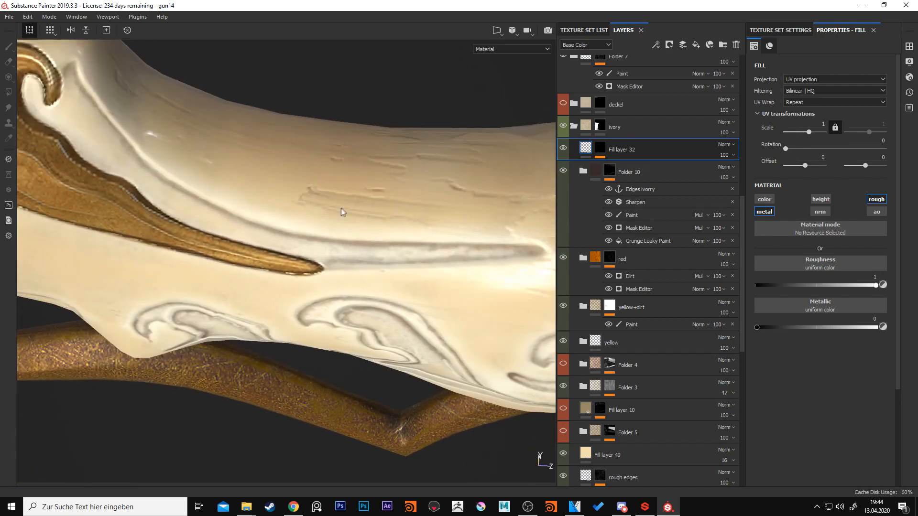
pyautogui.click(599, 149)
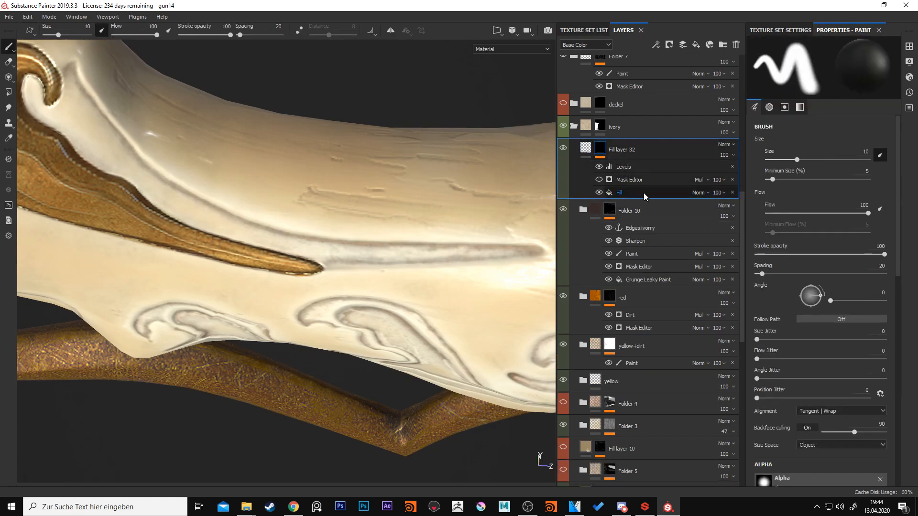
pyautogui.click(586, 148)
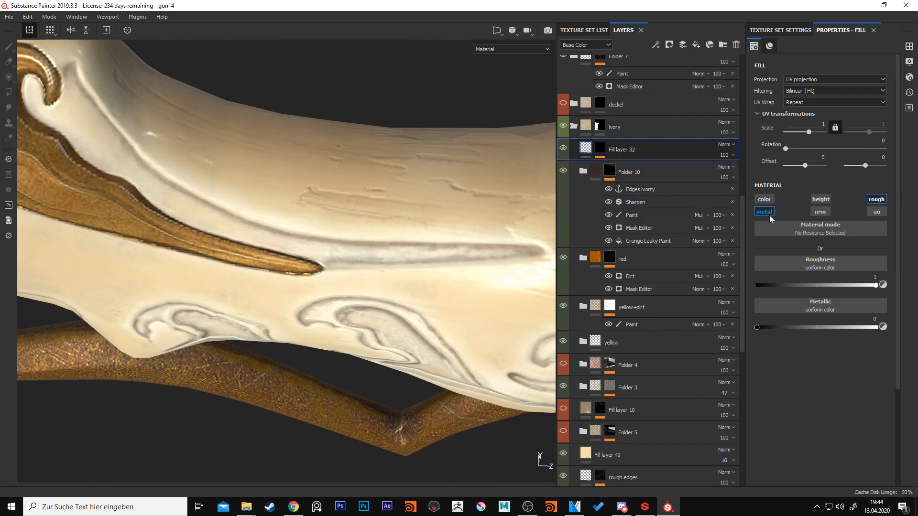
# Examine the anchor-based Fill and the Levels settings in Fill layer 32's mask.
pyautogui.click(601, 148)
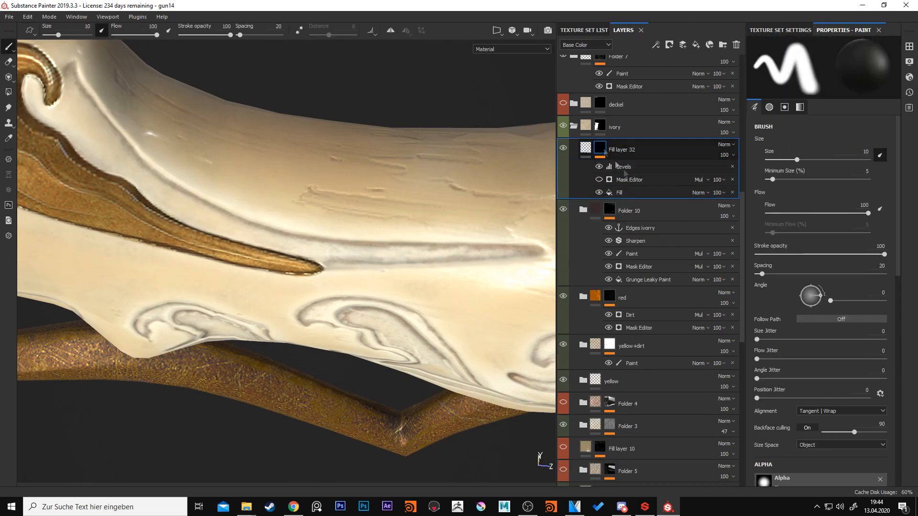
pyautogui.click(655, 192)
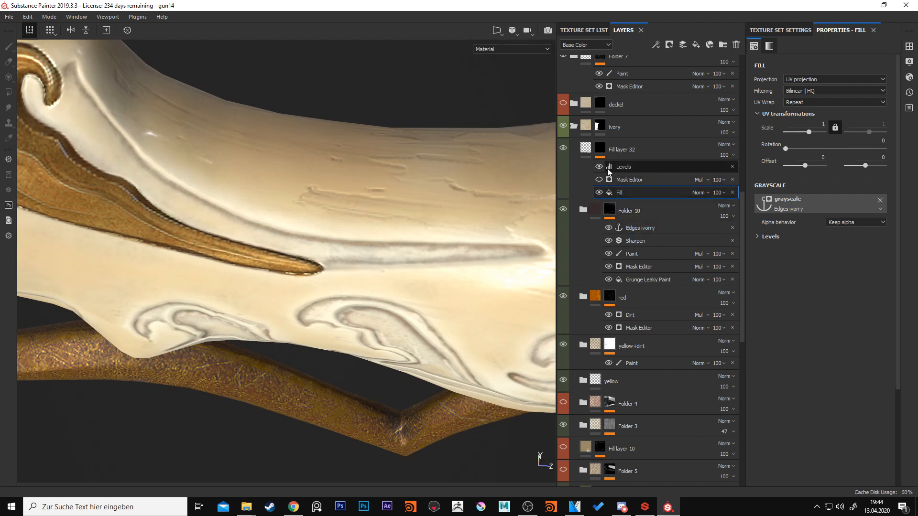
pyautogui.click(638, 168)
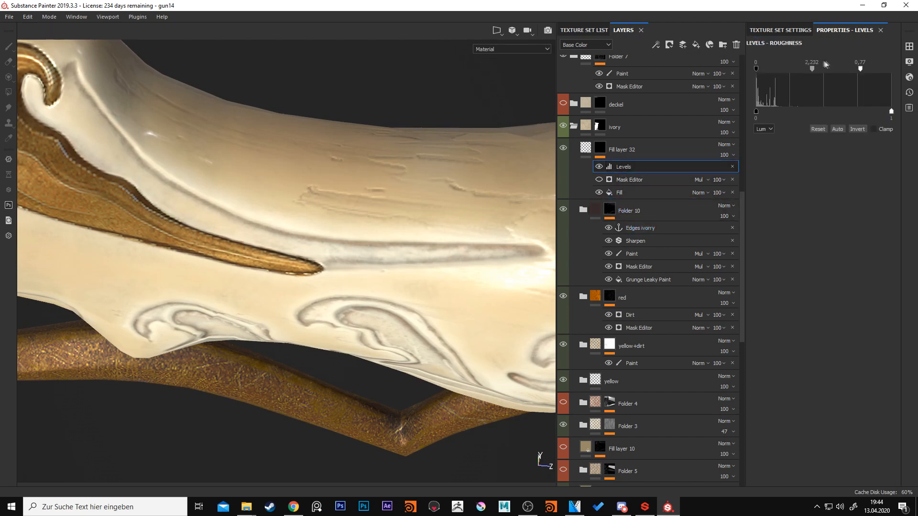
# Collapse the ivory folder and turn on the cracks folder, inspecting its effect on the carved stock.
pyautogui.click(574, 126)
pyautogui.scroll(2, 614, 178)
pyautogui.keyDown('alt'); pyautogui.moveTo(458, 208); pyautogui.dragTo(344, 190, button='right'); pyautogui.keyUp('alt')
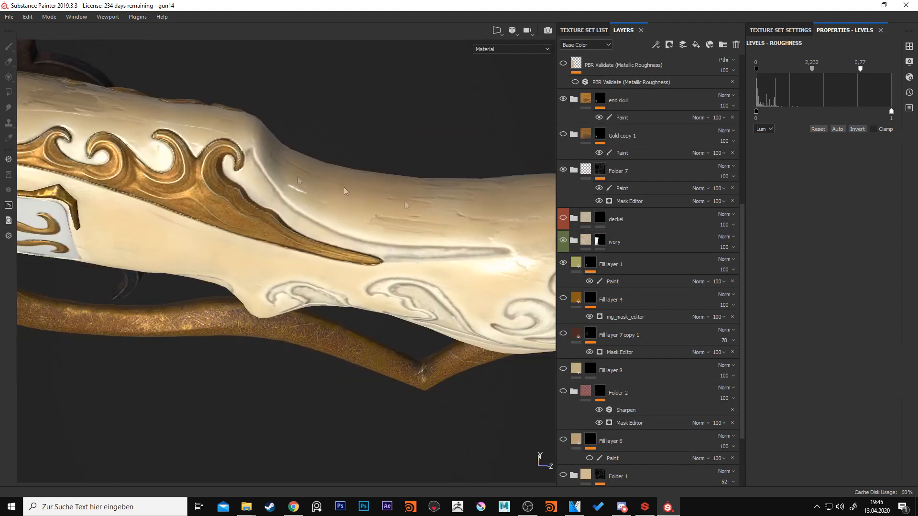
pyautogui.keyDown('alt'); pyautogui.moveTo(344, 190); pyautogui.dragTo(387, 215); pyautogui.keyUp('alt')
pyautogui.keyDown('alt'); pyautogui.moveTo(387, 216); pyautogui.dragTo(342, 193, button='right'); pyautogui.keyUp('alt')
pyautogui.keyDown('alt'); pyautogui.moveTo(342, 193); pyautogui.dragTo(373, 203); pyautogui.keyUp('alt')
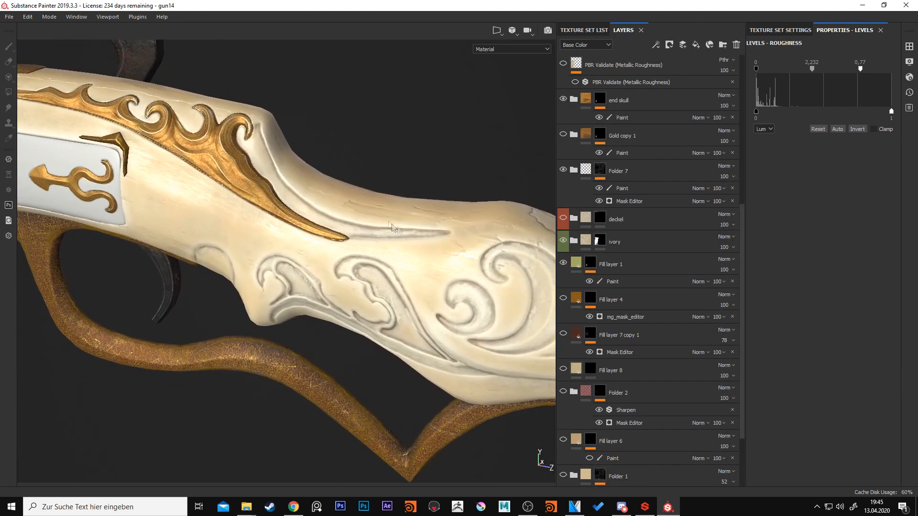
pyautogui.keyDown('alt'); pyautogui.moveTo(373, 203); pyautogui.dragTo(383, 217, button='middle'); pyautogui.keyUp('alt')
pyautogui.keyDown('alt'); pyautogui.moveTo(497, 328); pyautogui.dragTo(396, 280, button='middle'); pyautogui.keyUp('alt')
pyautogui.keyDown('alt'); pyautogui.moveTo(397, 279); pyautogui.dragTo(354, 259, button='right'); pyautogui.keyUp('alt')
pyautogui.scroll(4, 643, 207)
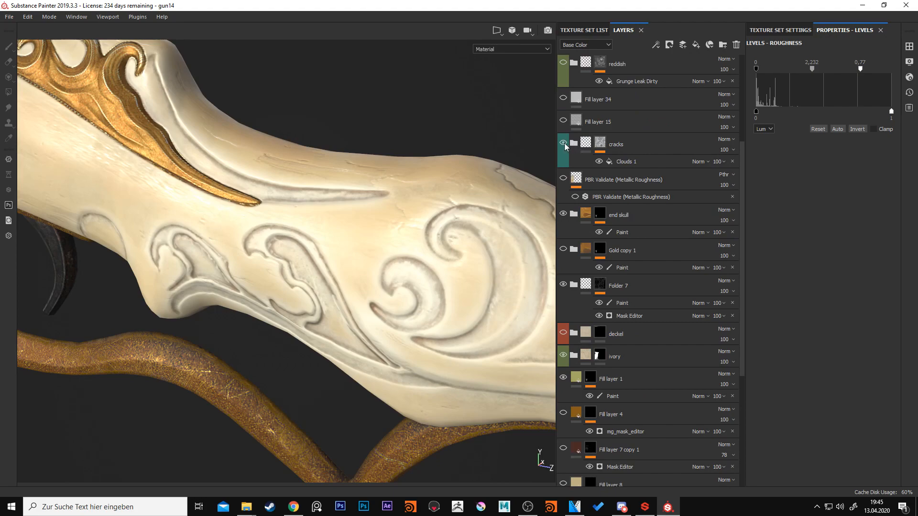
pyautogui.moveTo(421, 268)
pyautogui.keyDown('alt'); pyautogui.mouseDown()
pyautogui.moveTo(409, 227)
pyautogui.moveTo(368, 203)
pyautogui.moveTo(383, 244)
pyautogui.moveTo(381, 231)
pyautogui.moveTo(420, 262)
pyautogui.mouseUp(); pyautogui.keyUp('alt')
# Expand the cracks folder and examine Fill layer 19's base color and its mask's Paint, cracks anchor and Blur effects.
pyautogui.click(574, 145)
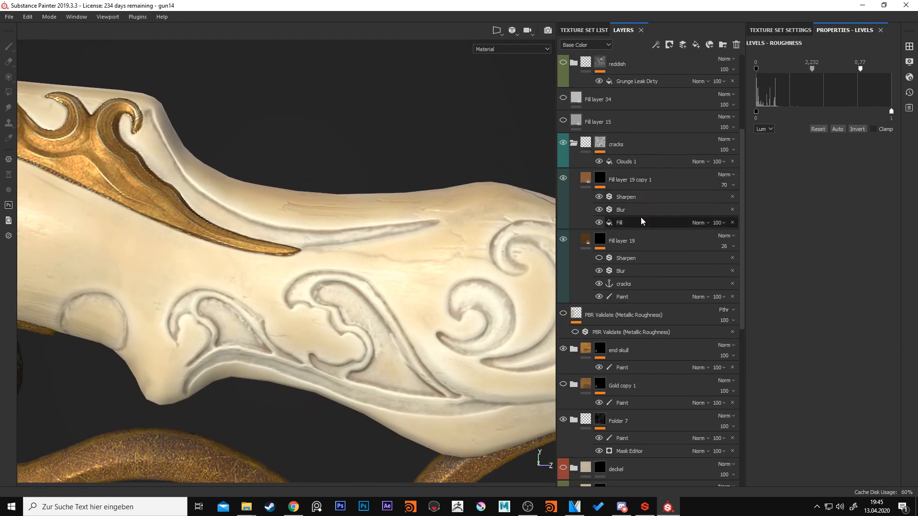
pyautogui.click(634, 296)
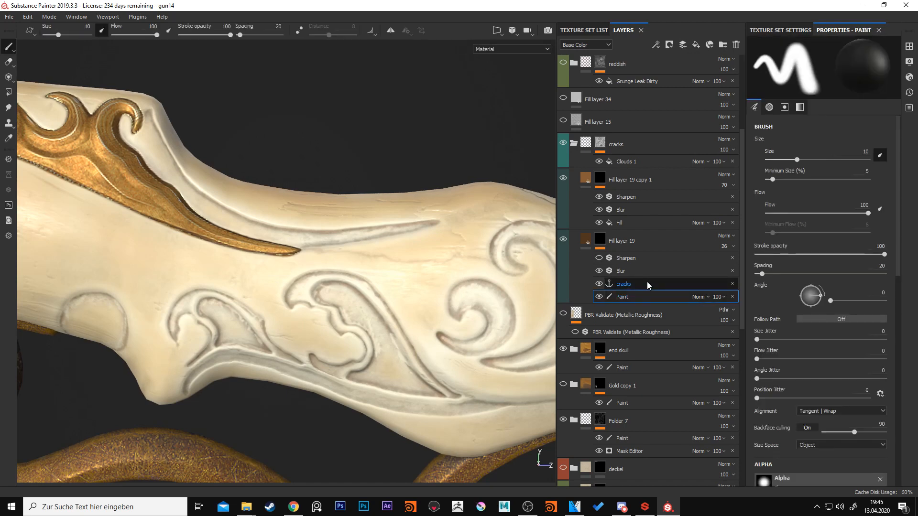
pyautogui.click(647, 284)
pyautogui.click(656, 271)
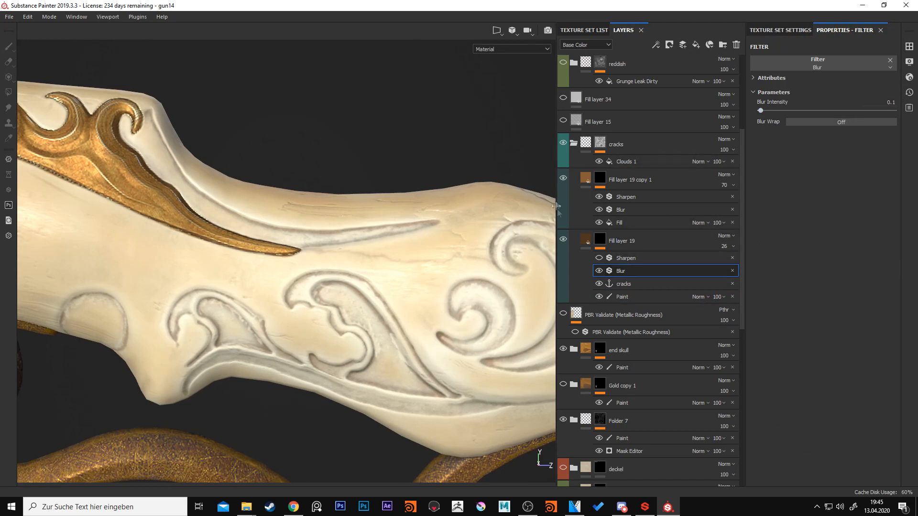
pyautogui.click(588, 239)
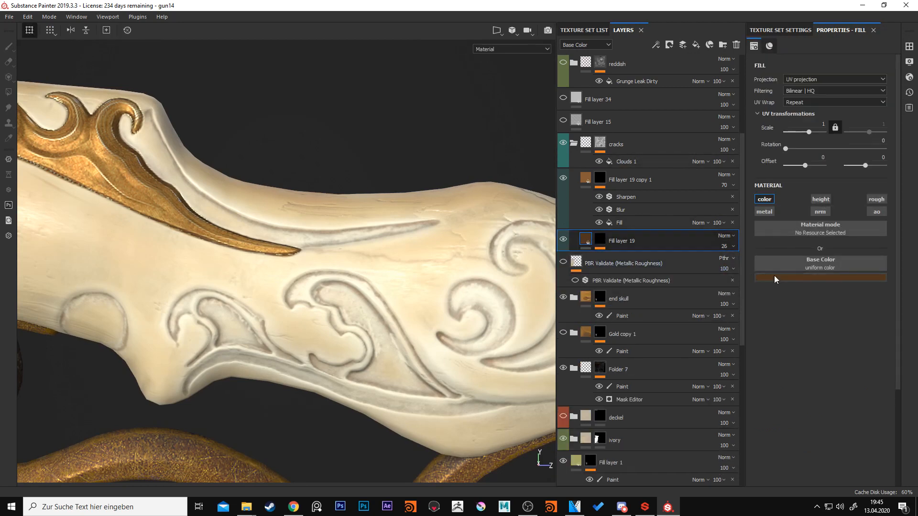
pyautogui.click(601, 238)
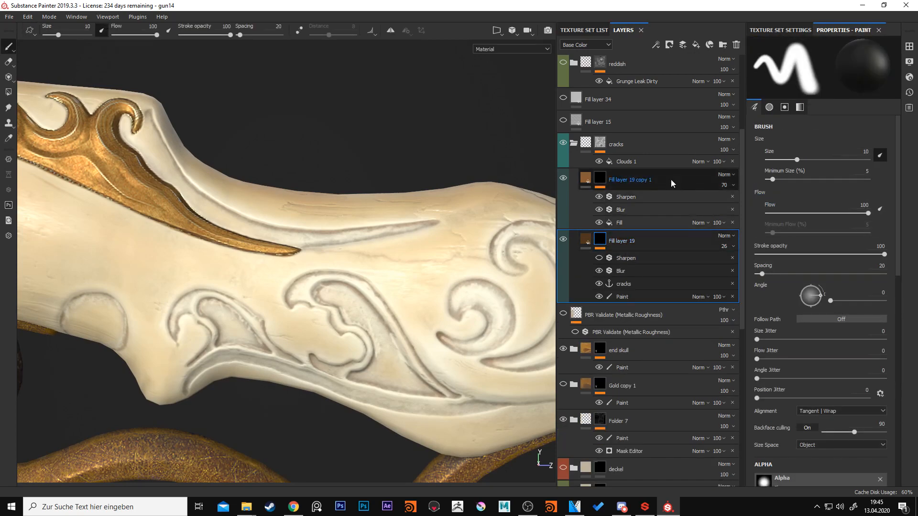
# Examine Fill layer 19 copy 1's base color and the Fill, Blur and Sharpen effects in its mask.
pyautogui.click(585, 180)
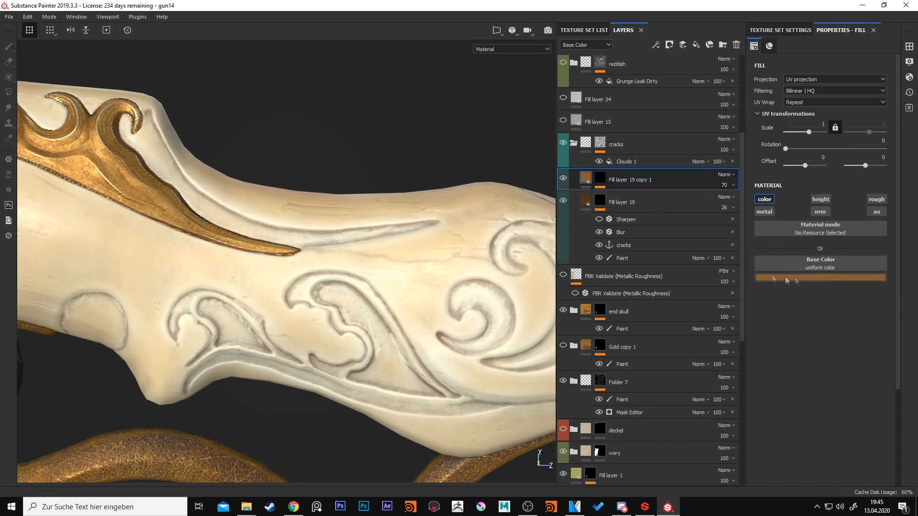
pyautogui.click(599, 179)
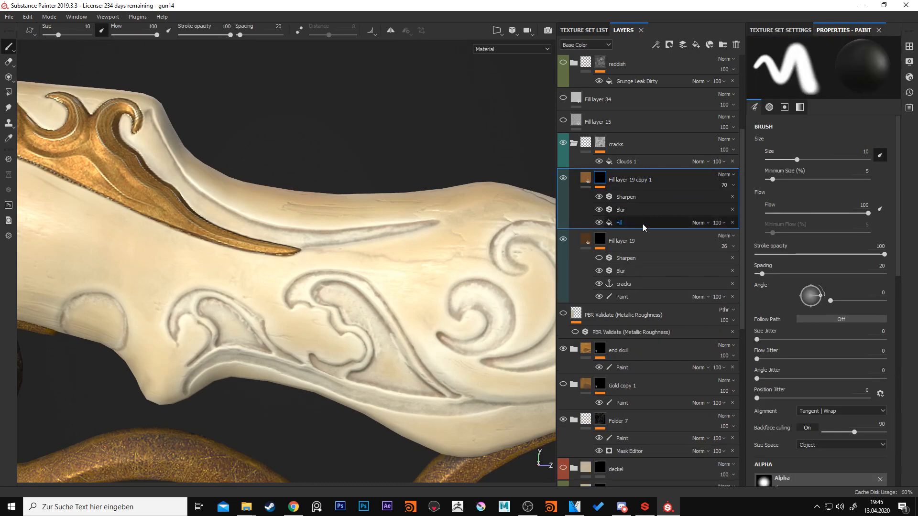
pyautogui.click(648, 222)
pyautogui.click(649, 223)
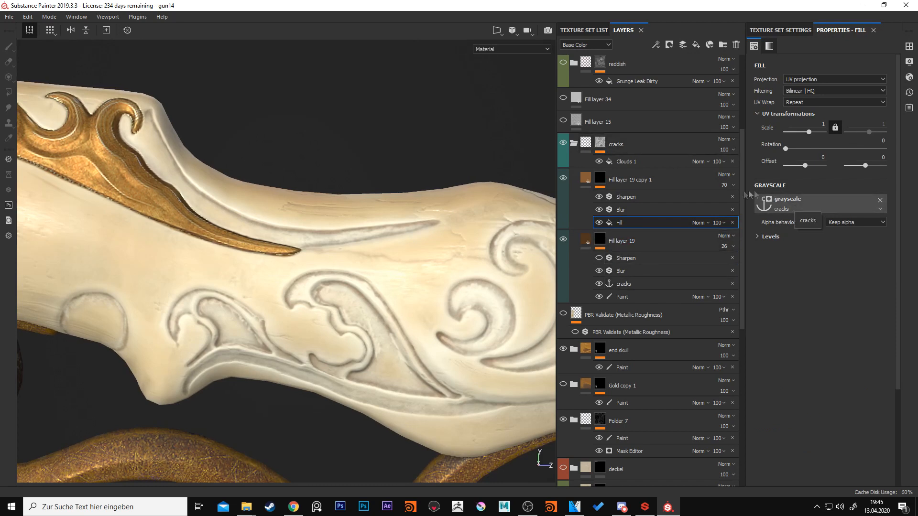
pyautogui.click(661, 209)
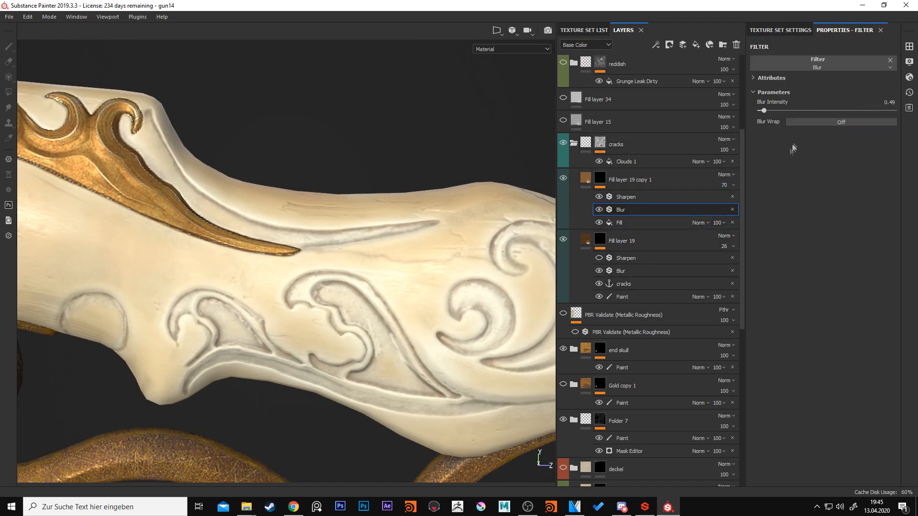
pyautogui.click(661, 196)
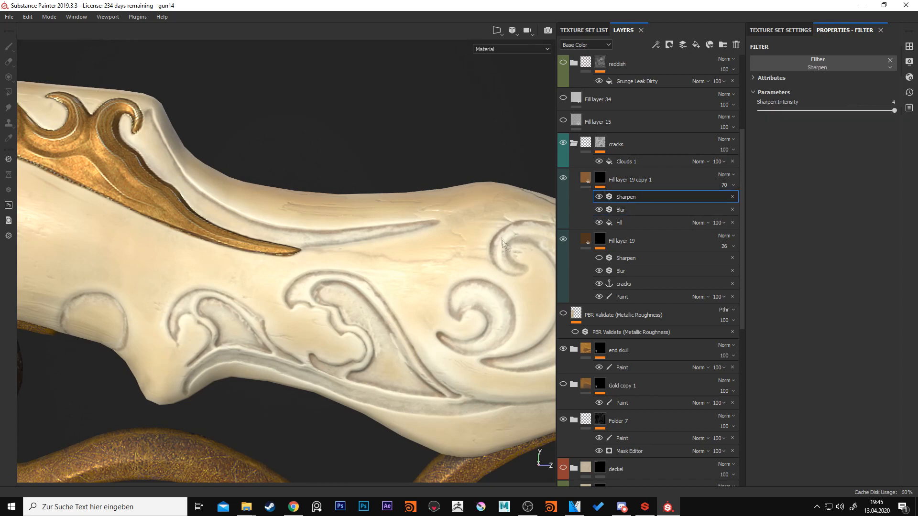
# Inspect the cracks at the butt end of the stock and collapse the cracks folder.
pyautogui.keyDown('alt'); pyautogui.moveTo(437, 277); pyautogui.dragTo(406, 226); pyautogui.keyUp('alt')
pyautogui.keyDown('alt'); pyautogui.moveTo(458, 284); pyautogui.dragTo(378, 214); pyautogui.keyUp('alt')
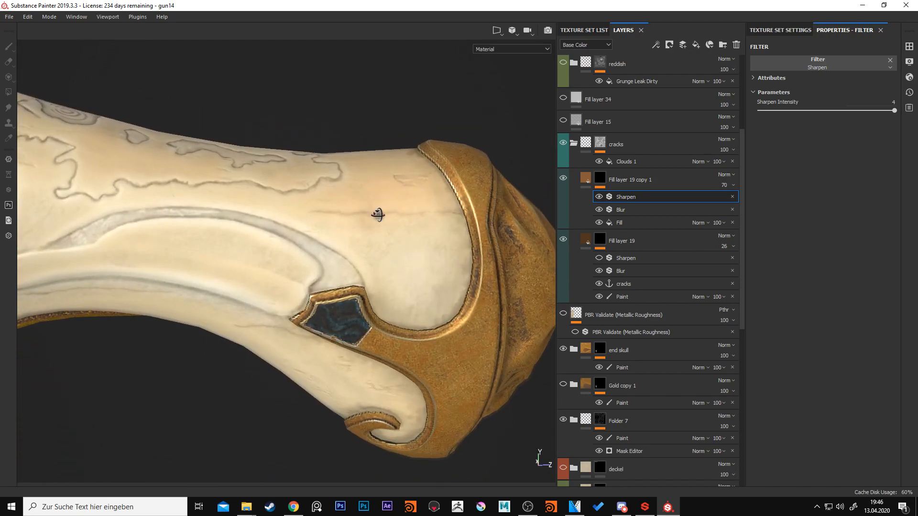
pyautogui.click(575, 143)
pyautogui.scroll(2, 592, 158)
pyautogui.scroll(1, 588, 167)
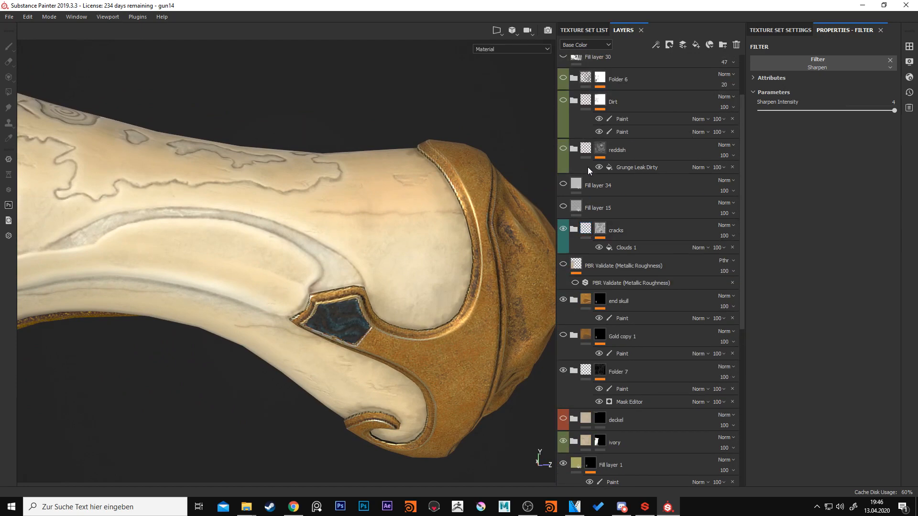
# Turn on the reddish folder and inspect its effect on the carved part of the stock.
pyautogui.keyDown('alt'); pyautogui.moveTo(196, 197); pyautogui.dragTo(421, 188); pyautogui.keyUp('alt')
pyautogui.keyDown('alt'); pyautogui.moveTo(439, 215); pyautogui.dragTo(373, 225, button='middle'); pyautogui.keyUp('alt')
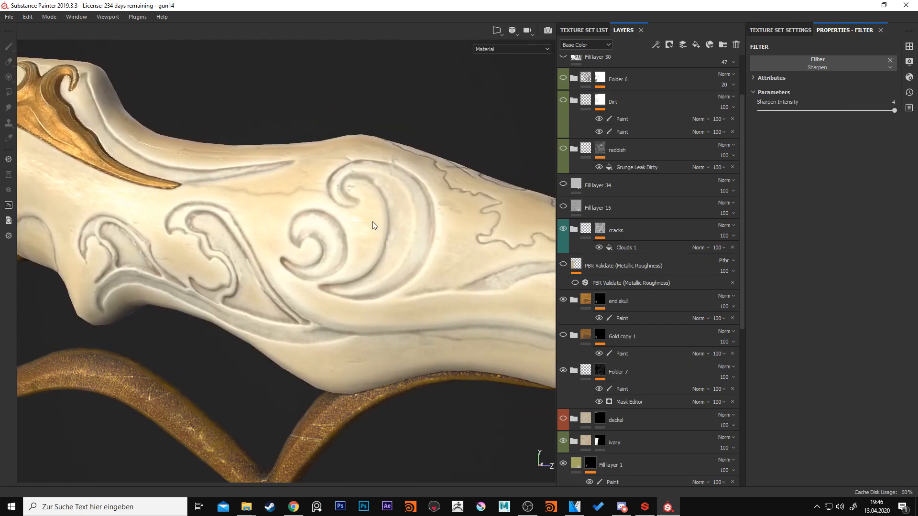
pyautogui.keyDown('alt'); pyautogui.moveTo(373, 226); pyautogui.dragTo(450, 220, button='right'); pyautogui.keyUp('alt')
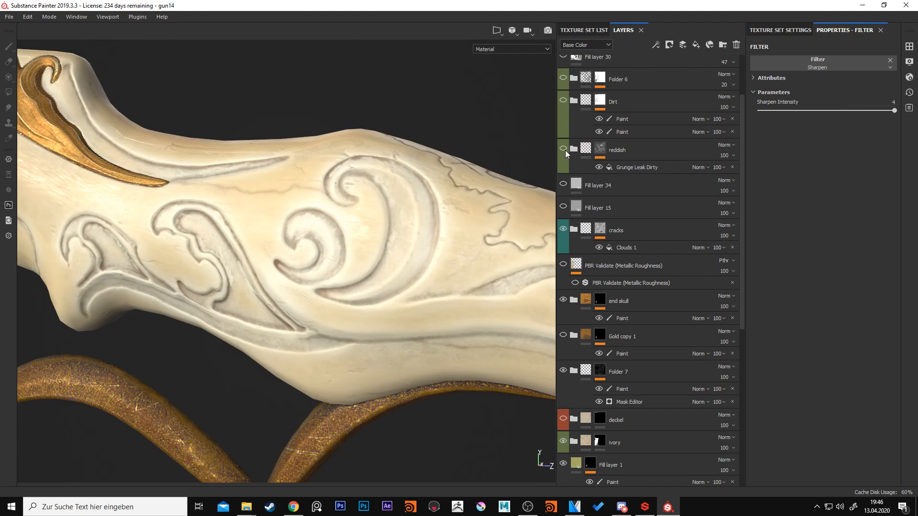
pyautogui.keyDown('alt'); pyautogui.moveTo(420, 187); pyautogui.dragTo(481, 213); pyautogui.keyUp('alt')
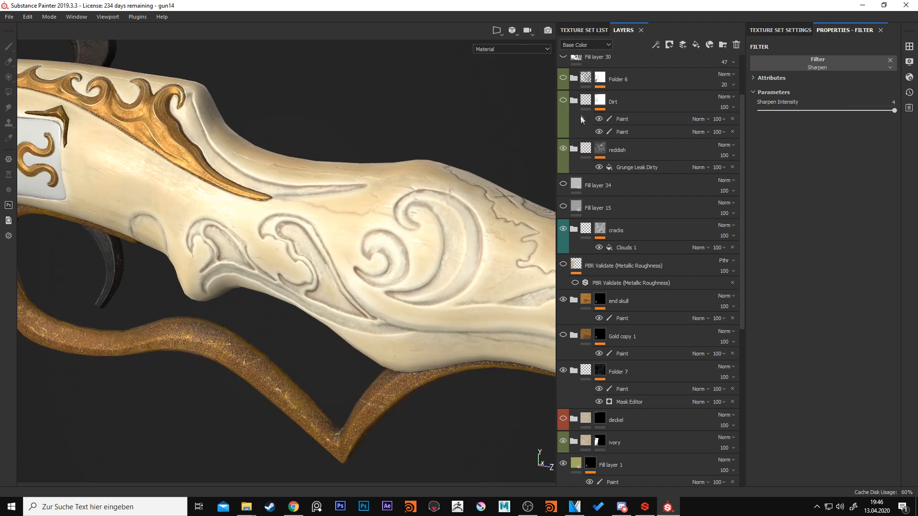
# Turn on the Dirt folder and Folder 6, and inspect the combined ivory material along the whole stock.
pyautogui.click(563, 100)
pyautogui.click(564, 78)
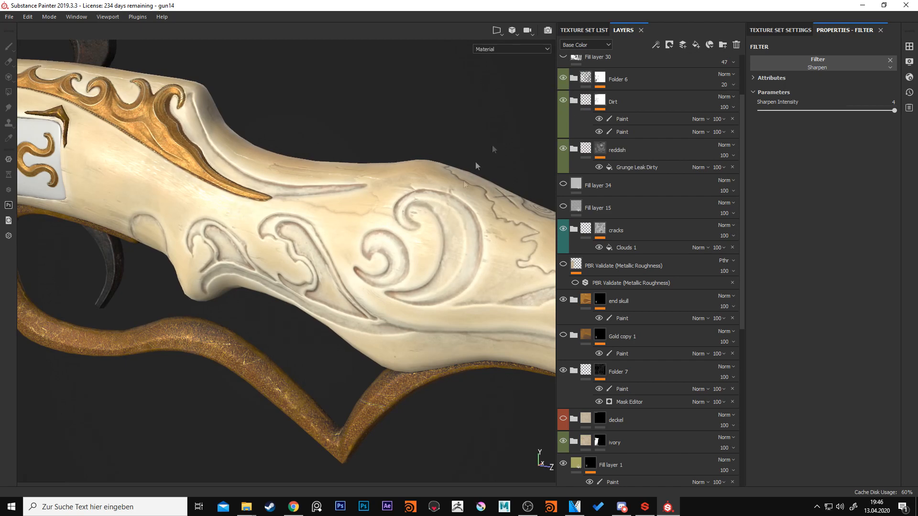
pyautogui.keyDown('alt'); pyautogui.moveTo(475, 161); pyautogui.dragTo(282, 189); pyautogui.keyUp('alt')
pyautogui.keyDown('alt'); pyautogui.moveTo(282, 189); pyautogui.dragTo(315, 176, button='right'); pyautogui.keyUp('alt')
pyautogui.keyDown('alt'); pyautogui.moveTo(315, 177); pyautogui.dragTo(364, 191); pyautogui.keyUp('alt')
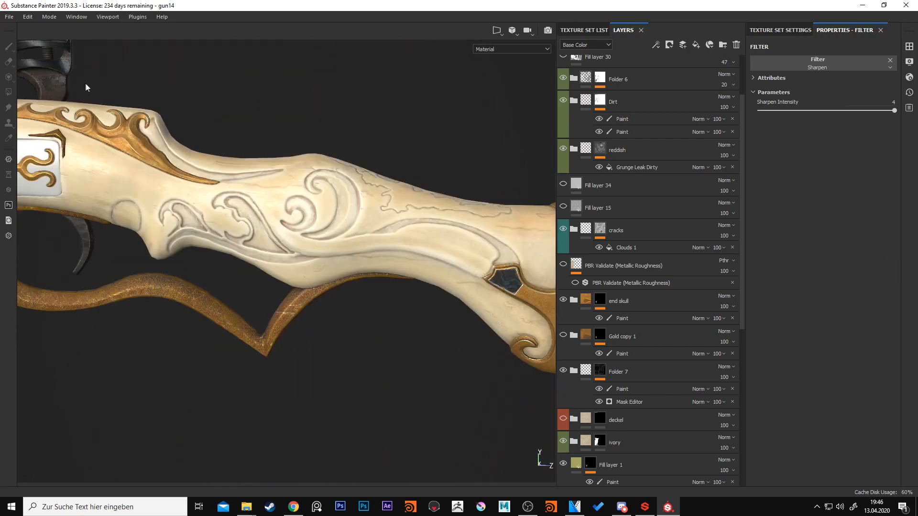
pyautogui.keyDown('alt'); pyautogui.moveTo(407, 200); pyautogui.dragTo(333, 201, button='right'); pyautogui.keyUp('alt')
pyautogui.keyDown('alt'); pyautogui.moveTo(334, 200); pyautogui.dragTo(393, 238); pyautogui.keyUp('alt')
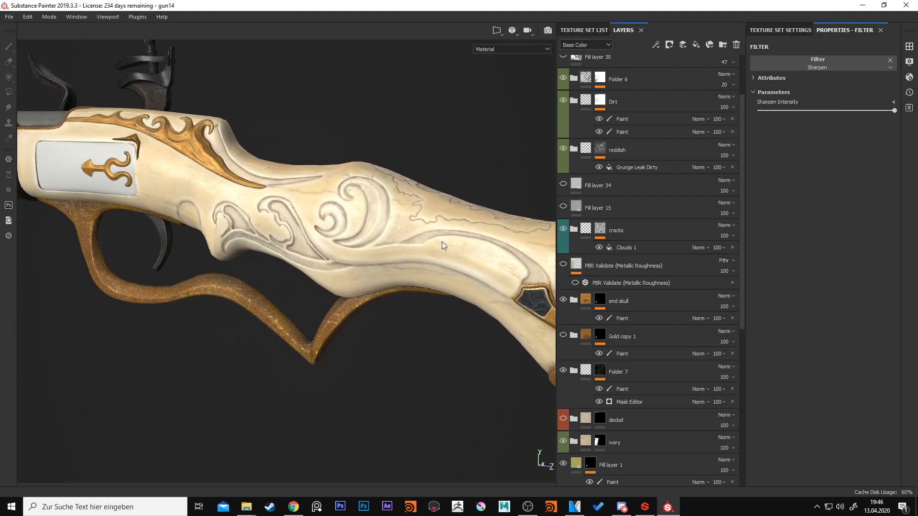
pyautogui.keyDown('alt'); pyautogui.moveTo(393, 238); pyautogui.dragTo(391, 187, button='middle'); pyautogui.keyUp('alt')
pyautogui.keyDown('alt'); pyautogui.moveTo(390, 186); pyautogui.dragTo(350, 203); pyautogui.keyUp('alt')
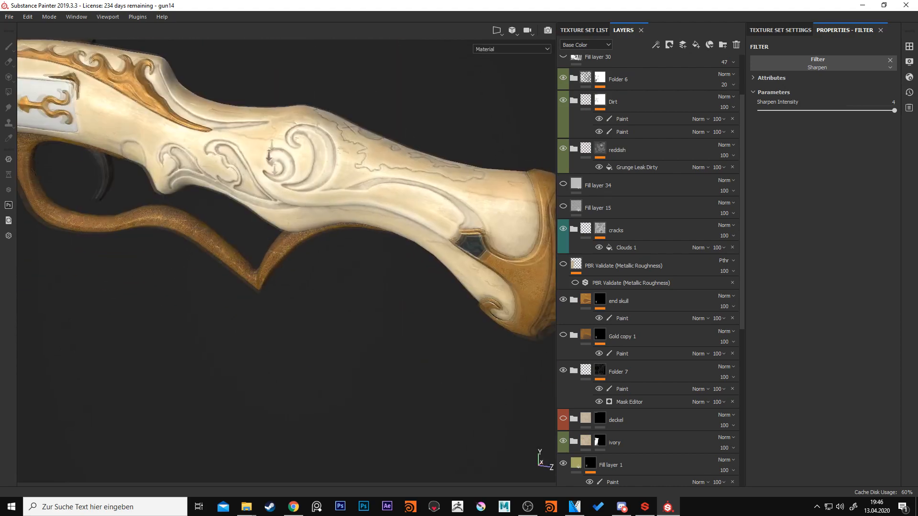